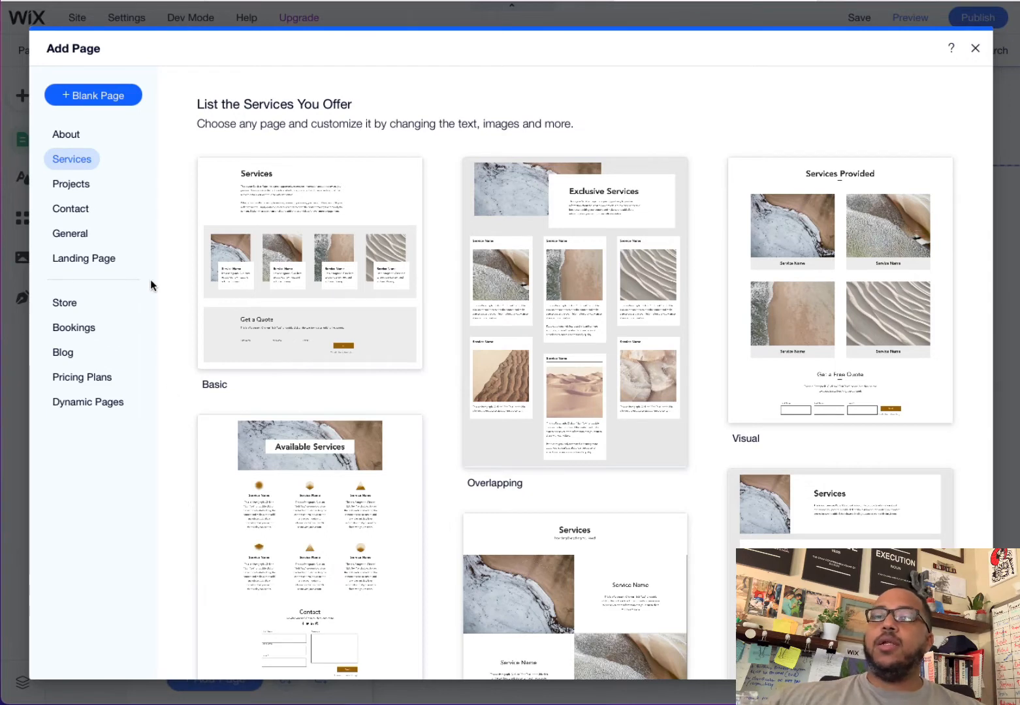
Step: Add a blank page to the site and name it Services
scroll(312, 333, down, 8)
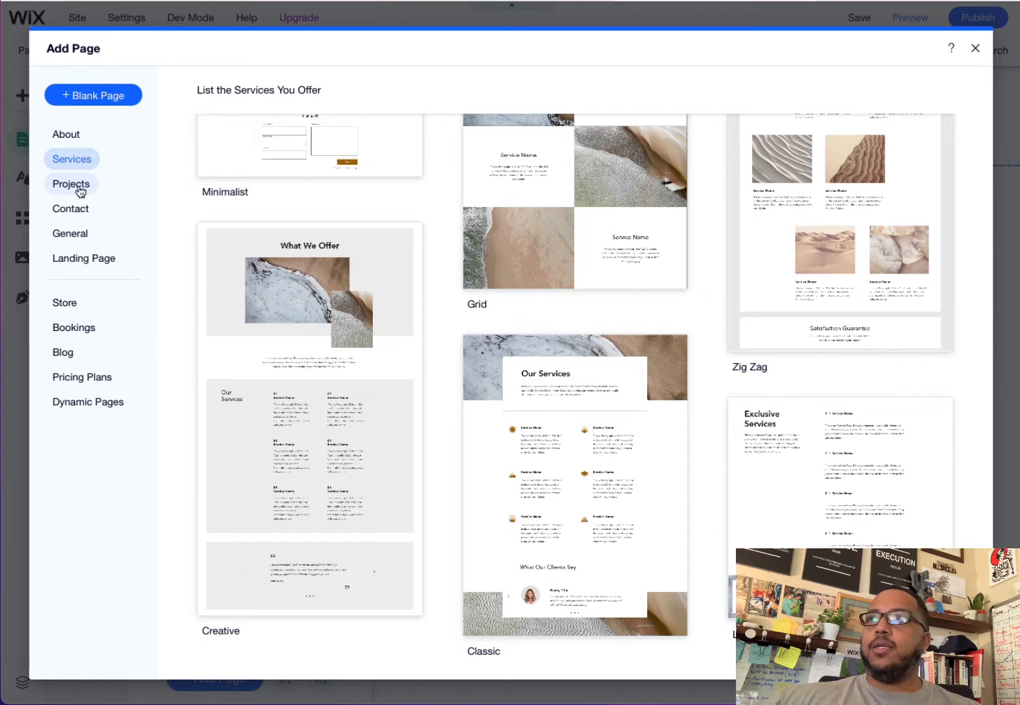
click(124, 107)
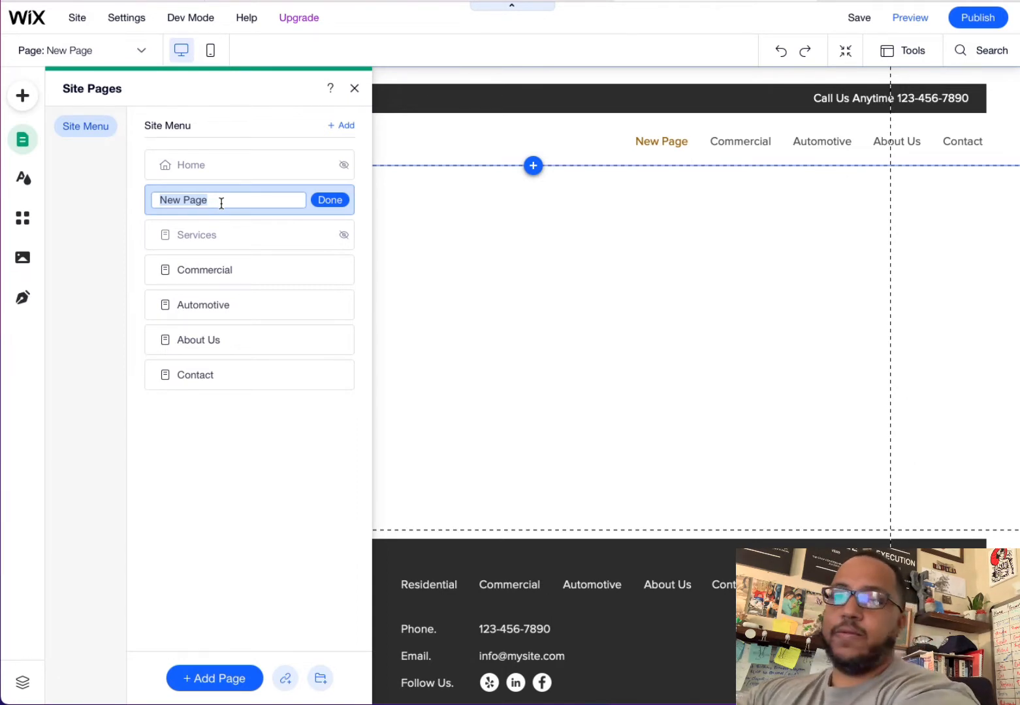
text(Services)
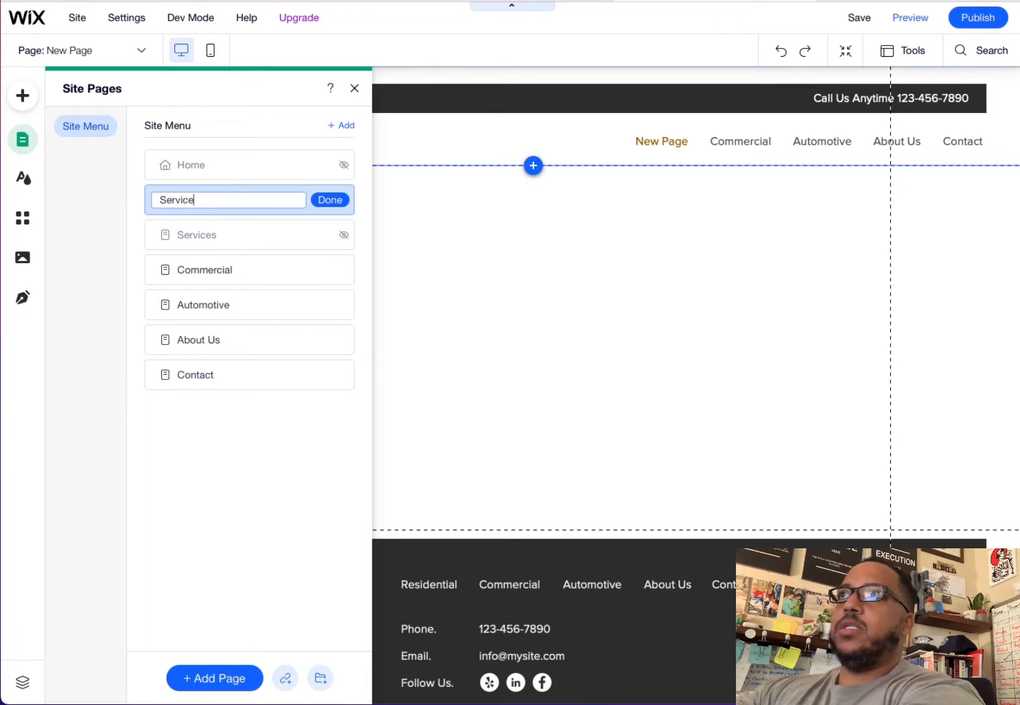
click(331, 200)
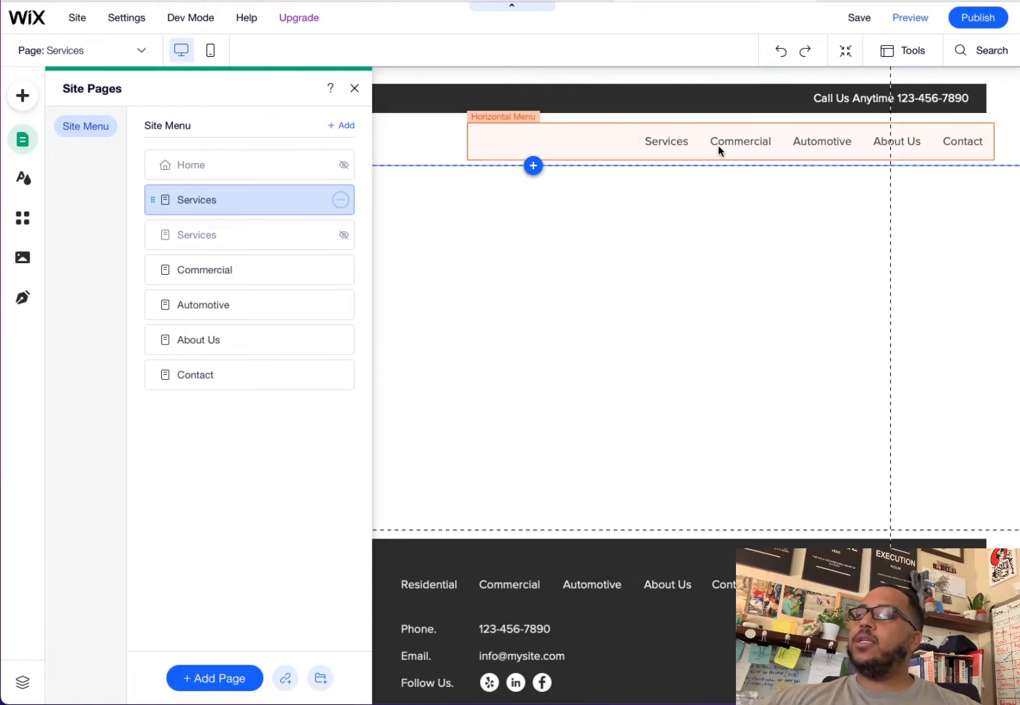
Step: Hide the new Services page from the site menu and show it again, twice
click(737, 150)
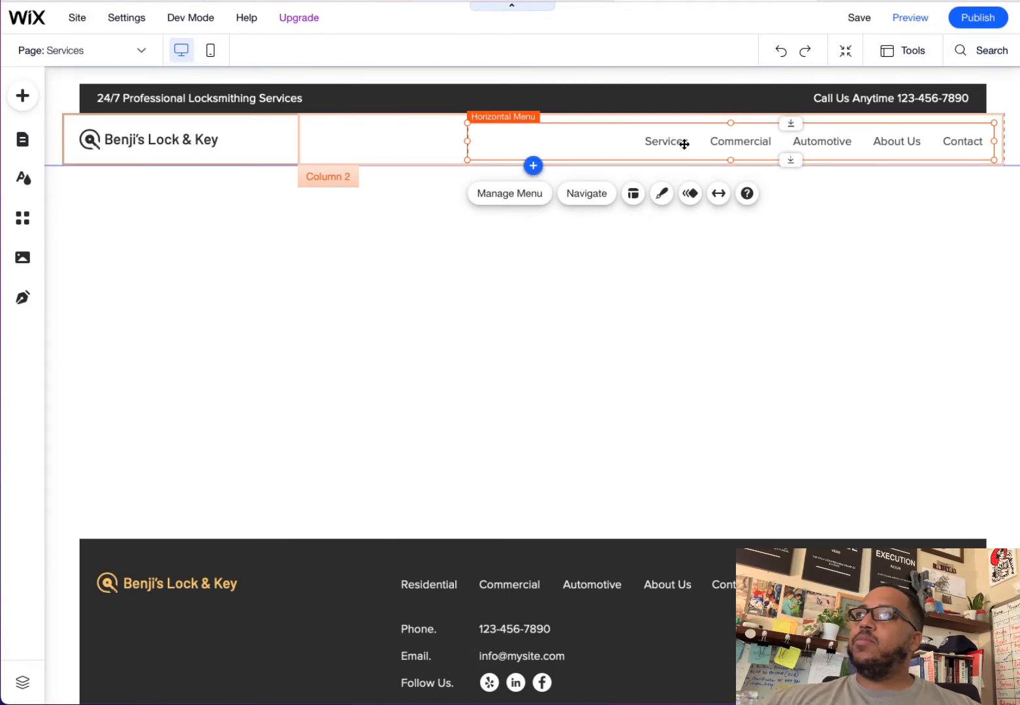
click(35, 144)
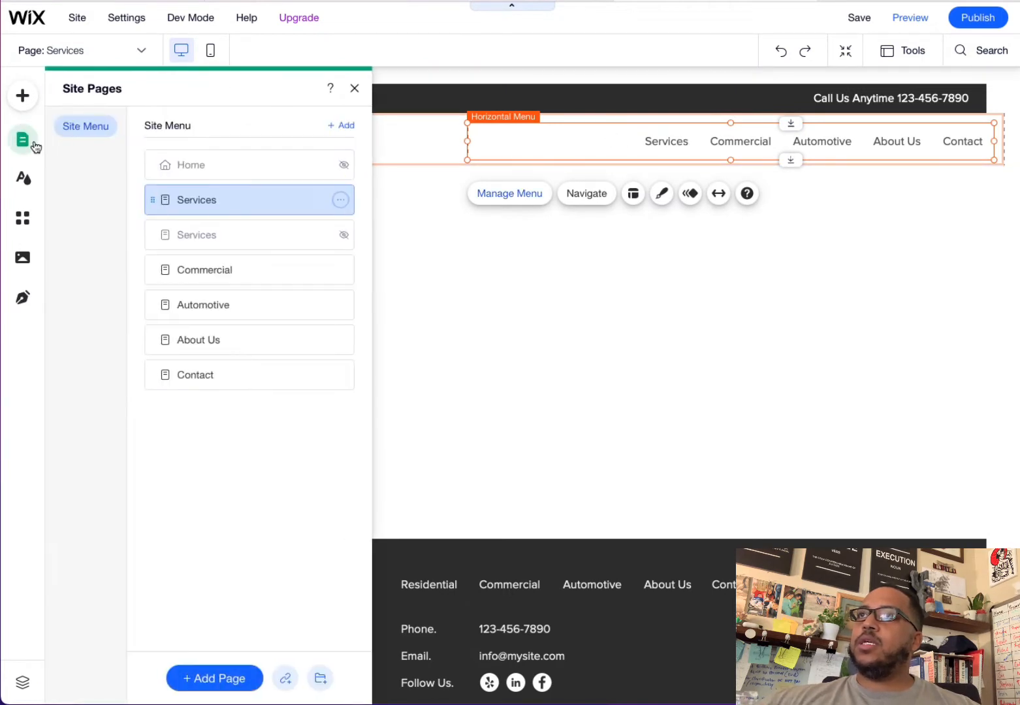
click(339, 202)
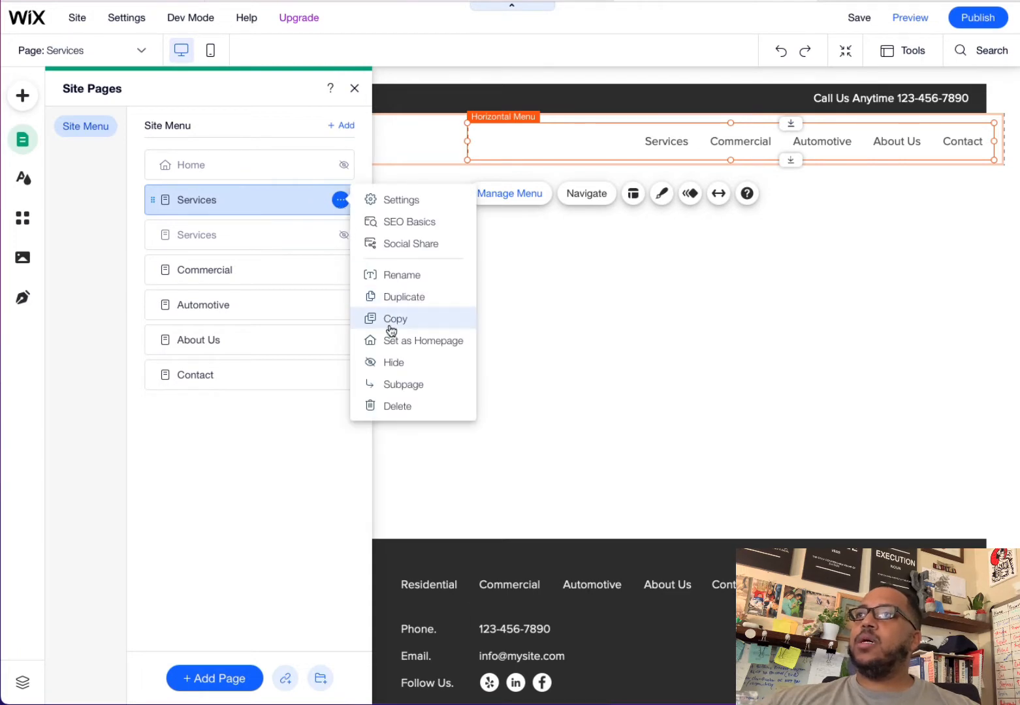
click(395, 364)
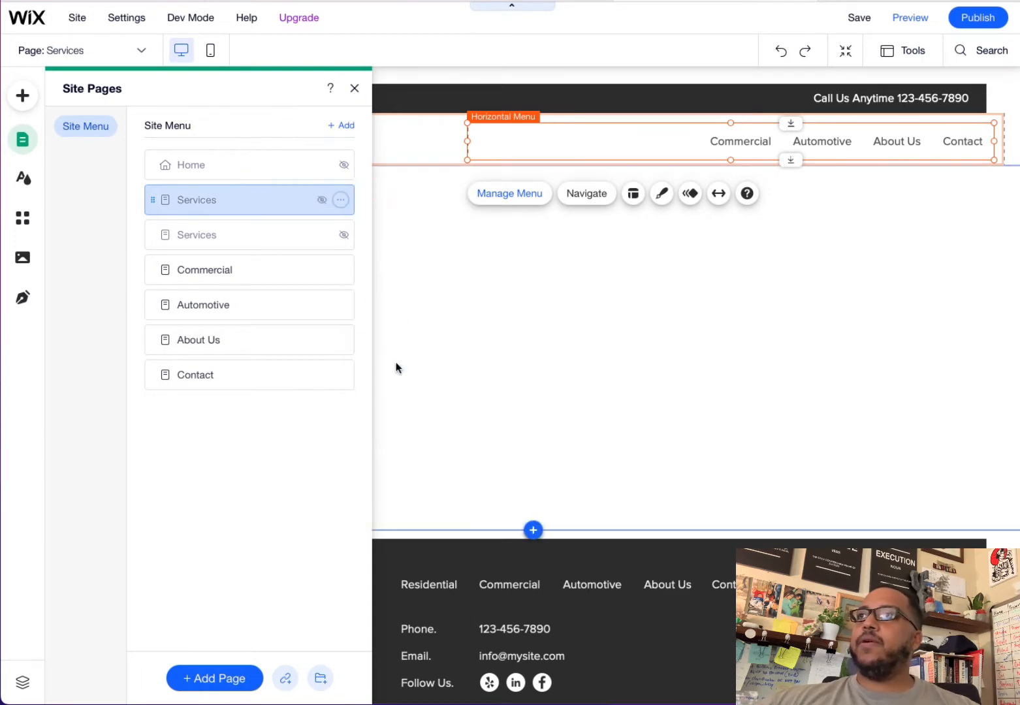
click(341, 201)
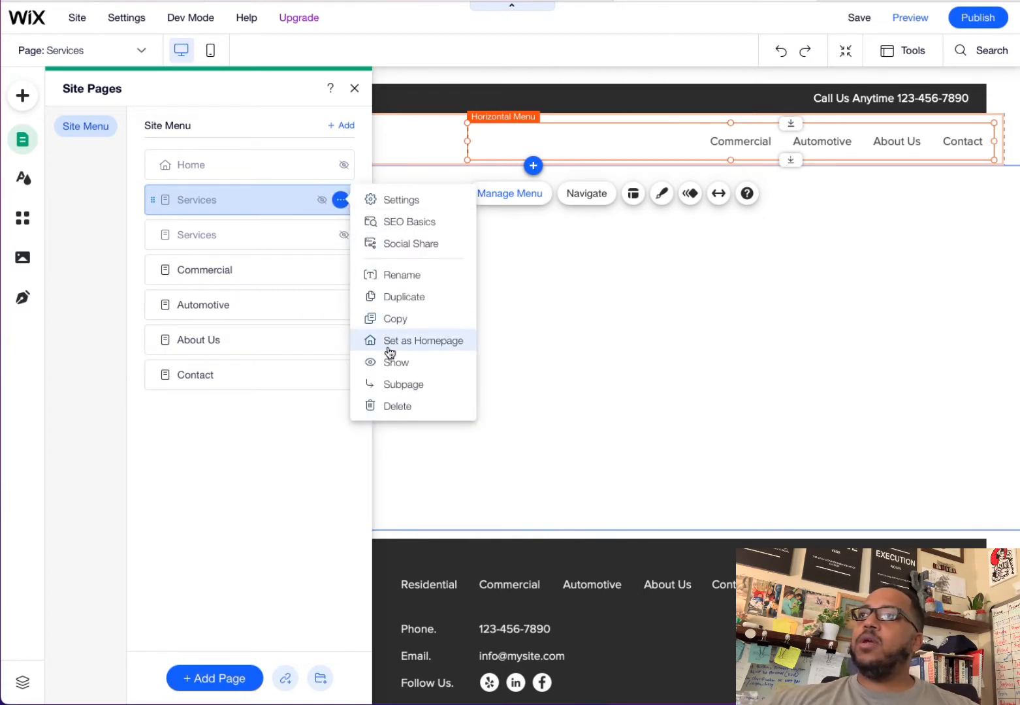
click(392, 364)
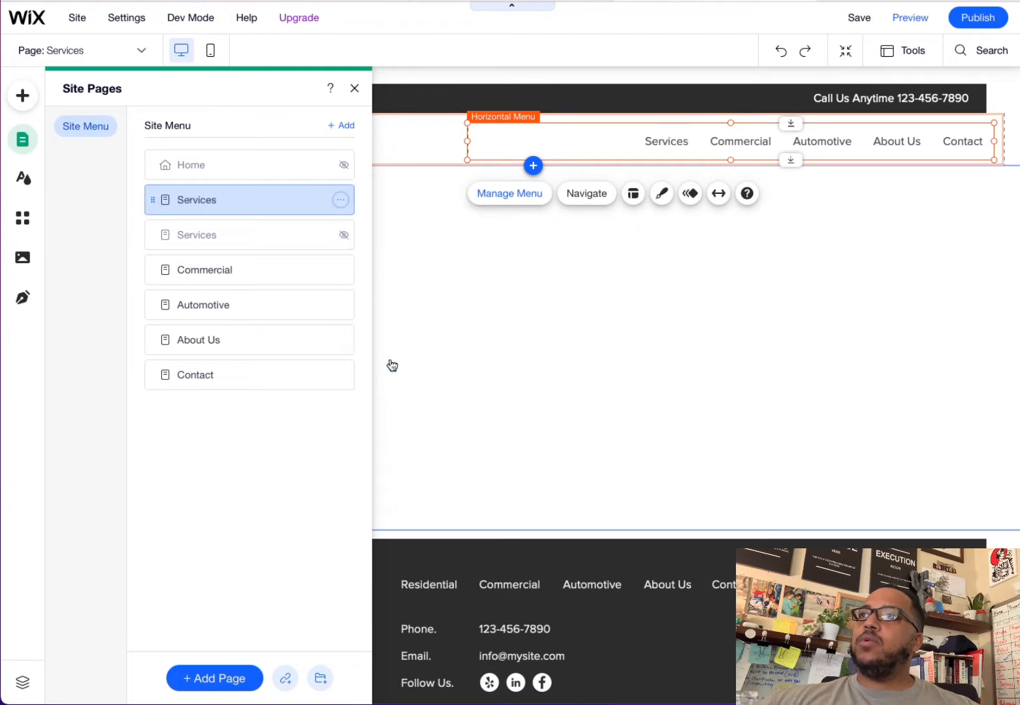
click(341, 201)
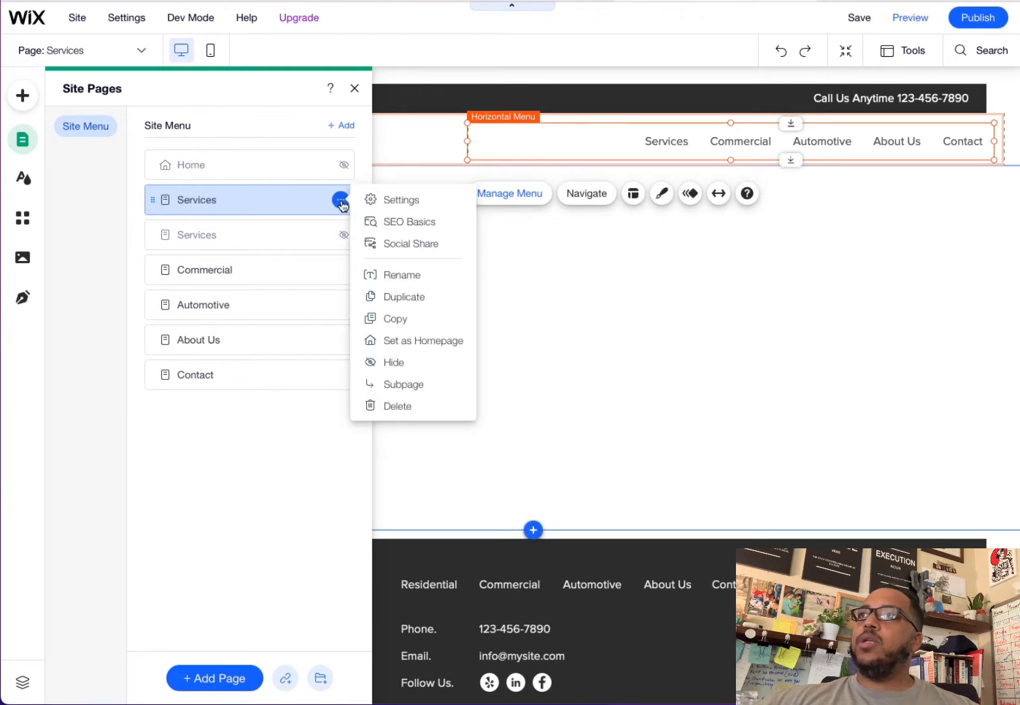
click(418, 365)
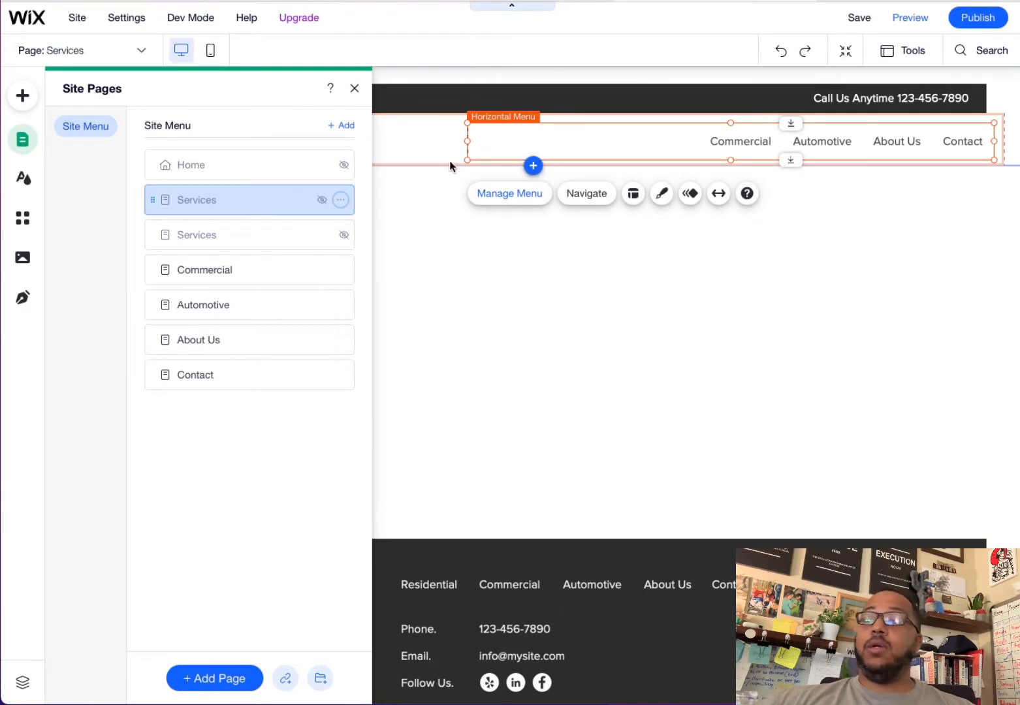
click(341, 200)
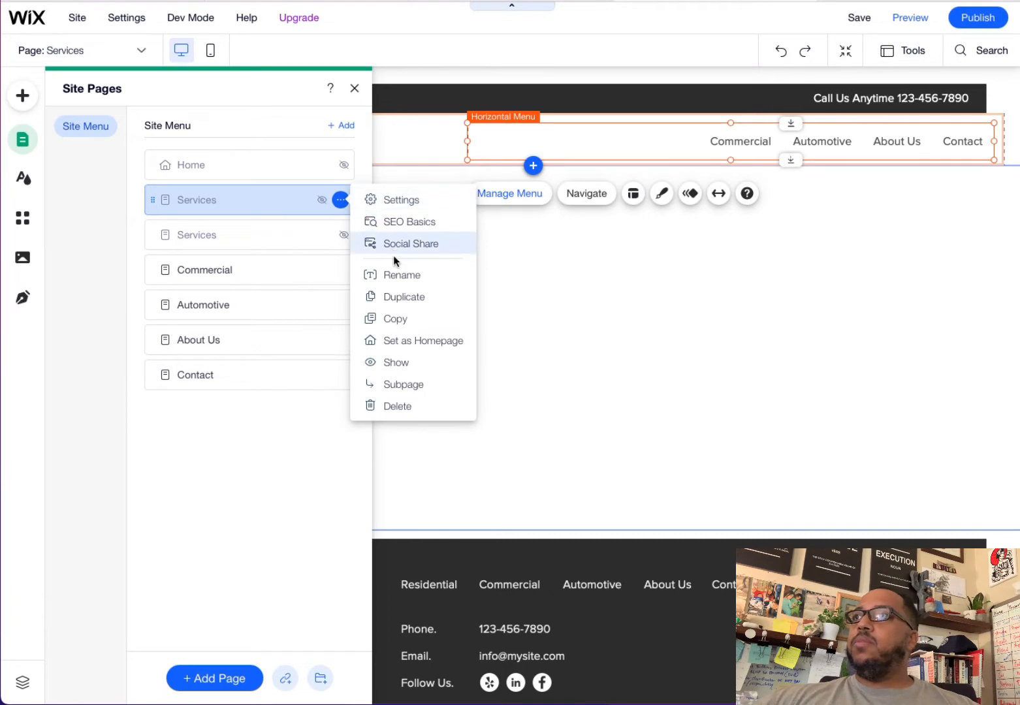
click(394, 362)
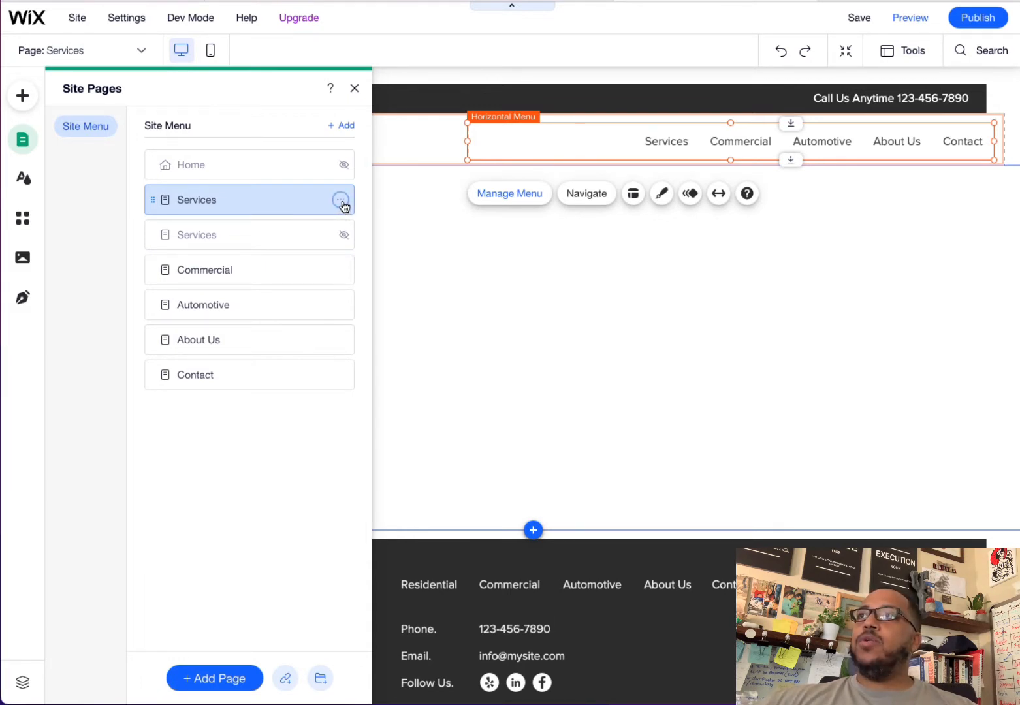
Step: Add another blank page to the site below the new Services page
click(201, 679)
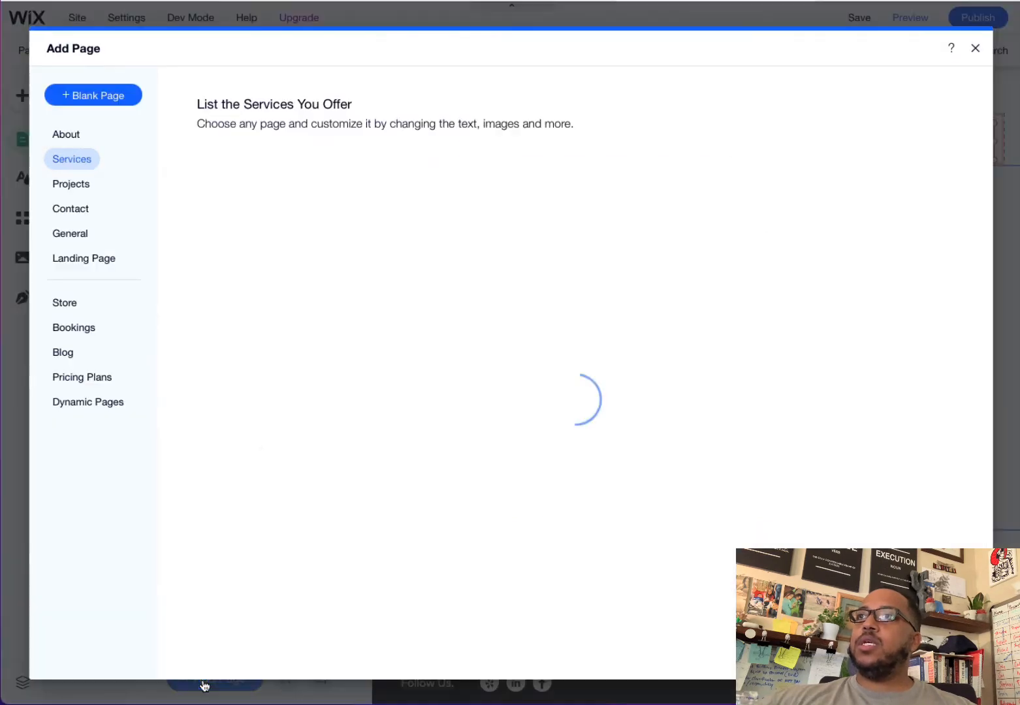
click(106, 102)
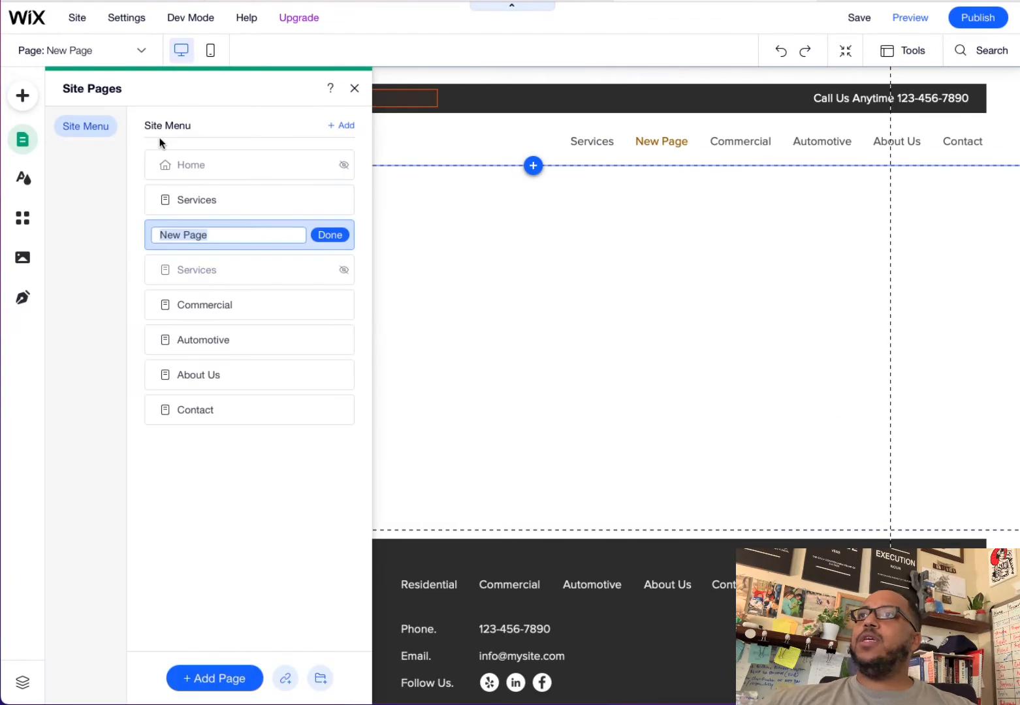
click(328, 241)
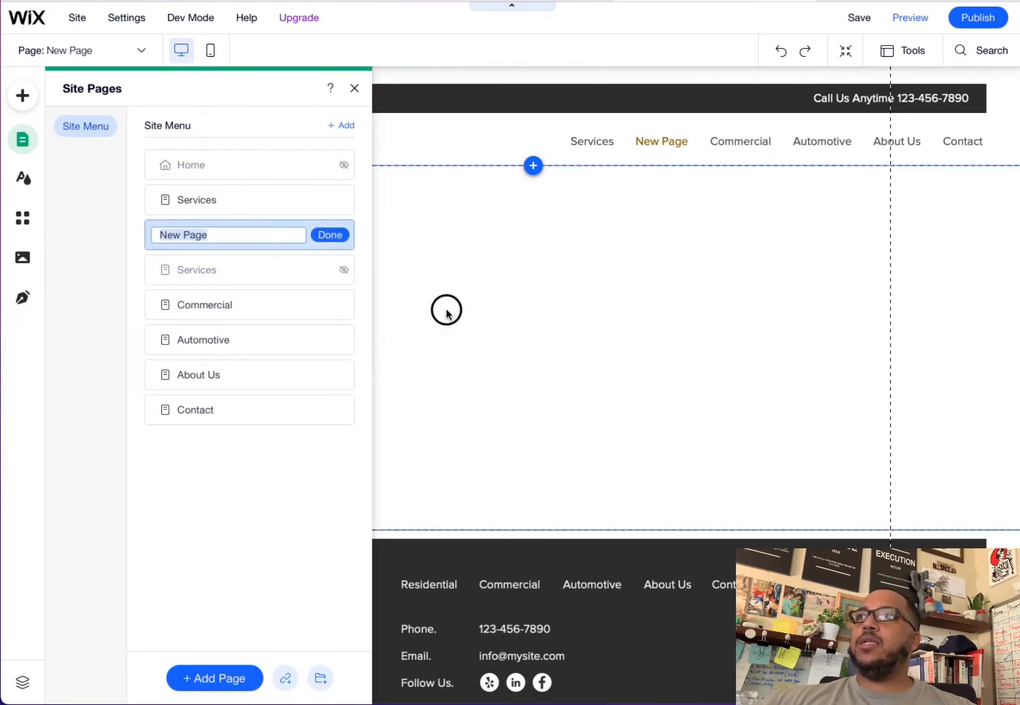
click(446, 309)
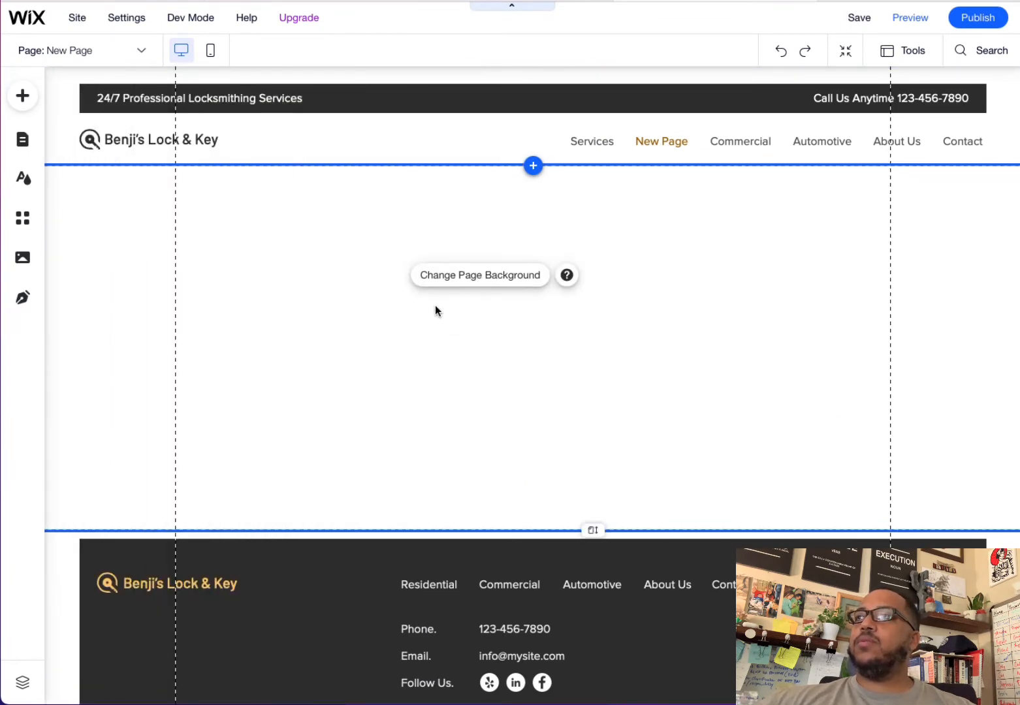
Step: Rename the newly added blank page as Services 2
click(26, 149)
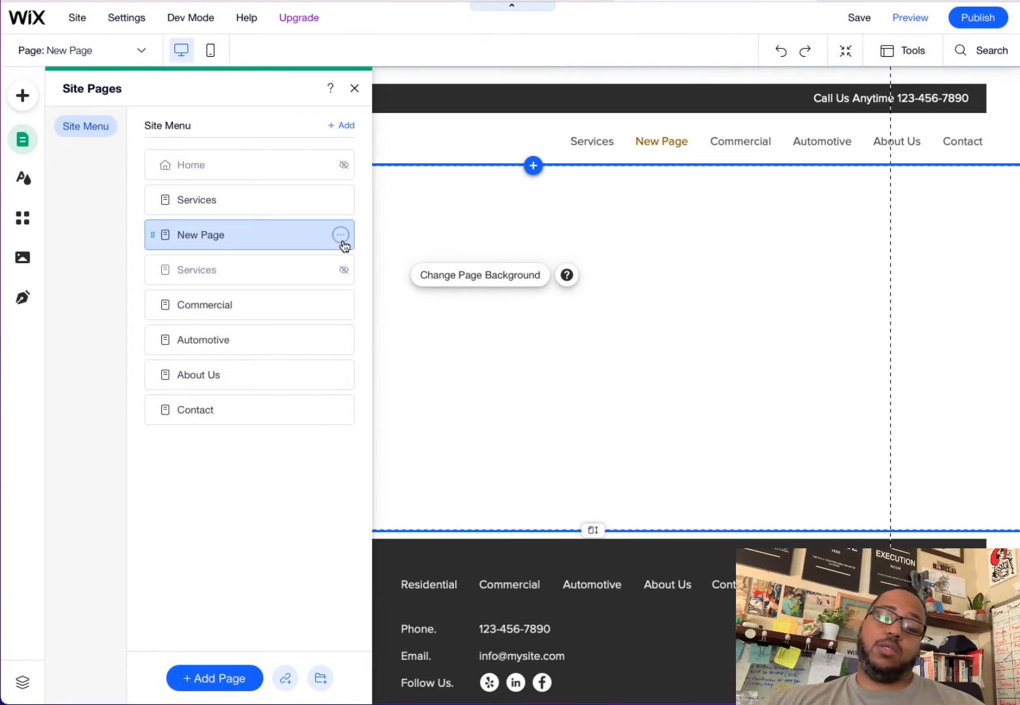
click(342, 241)
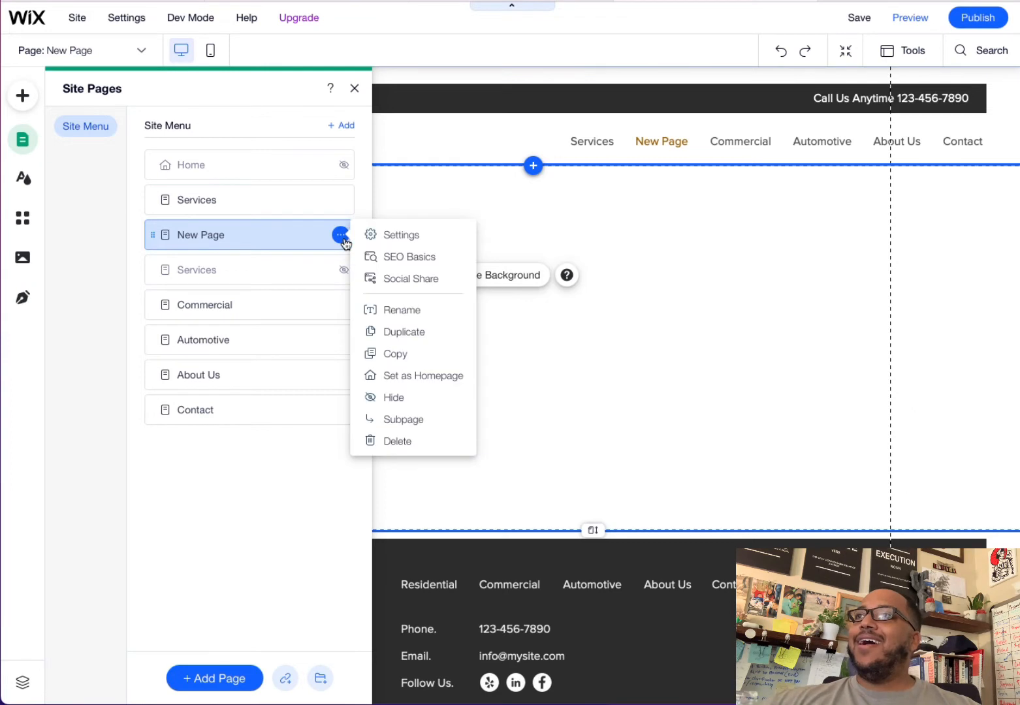
click(410, 319)
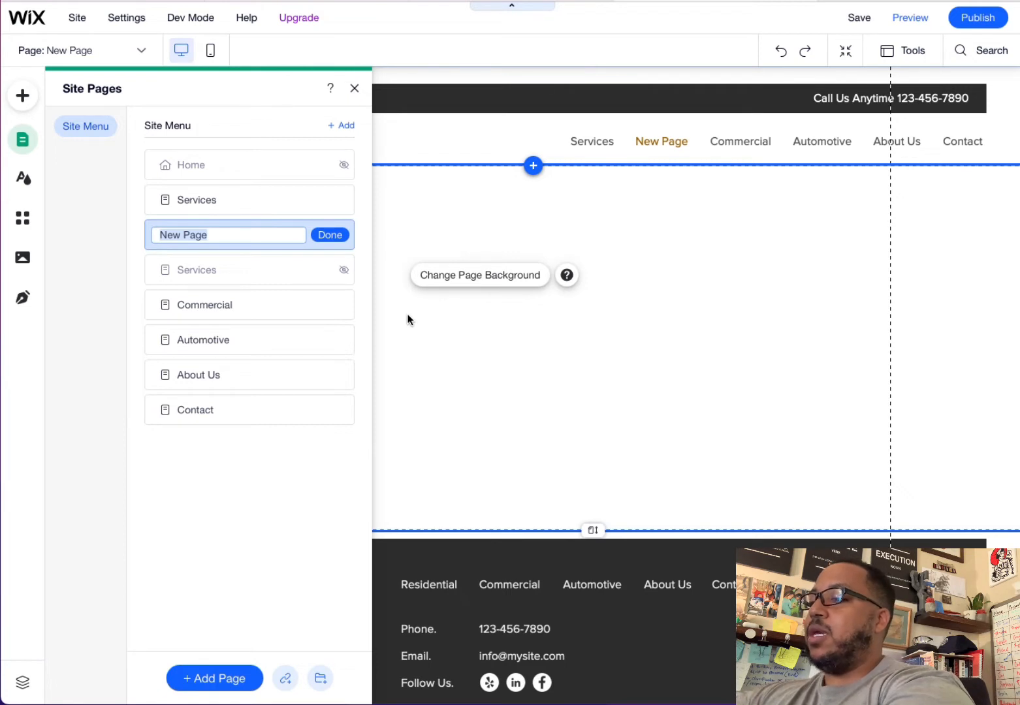
text(Services )
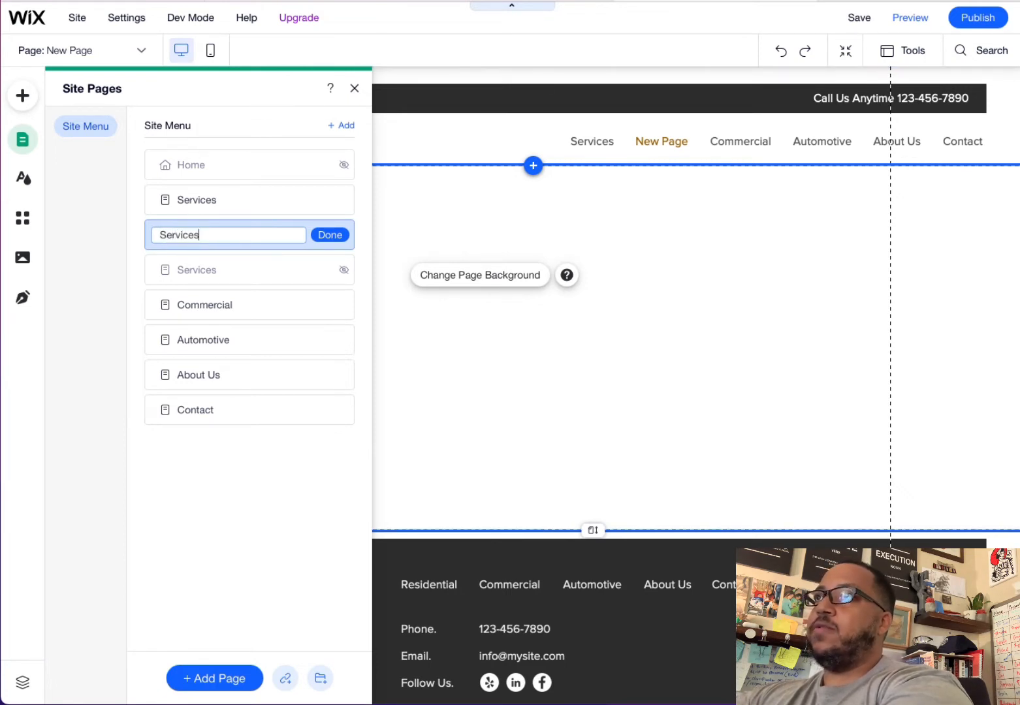
text(2)
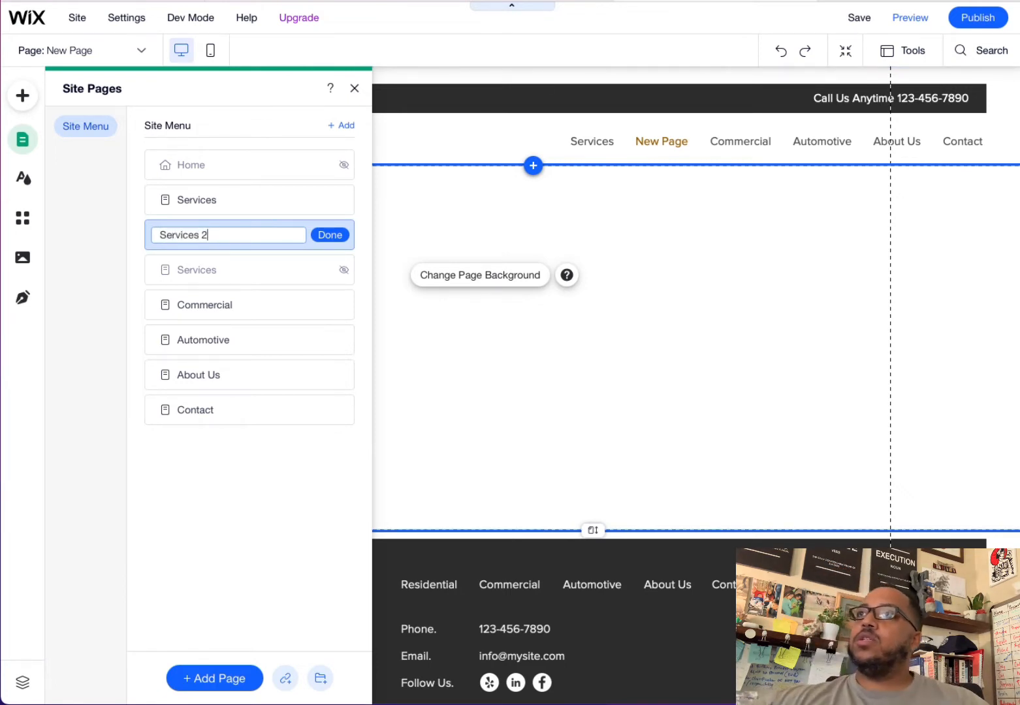
key(Return)
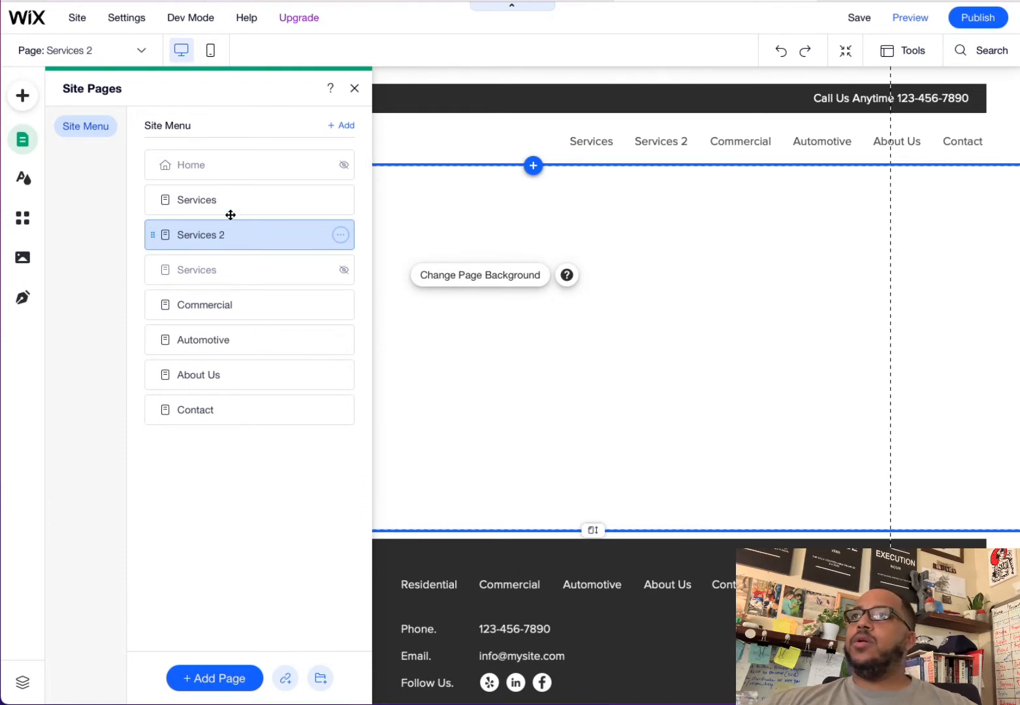
Step: Nest the Services 2 page under the visible Services page as its subpage
click(199, 241)
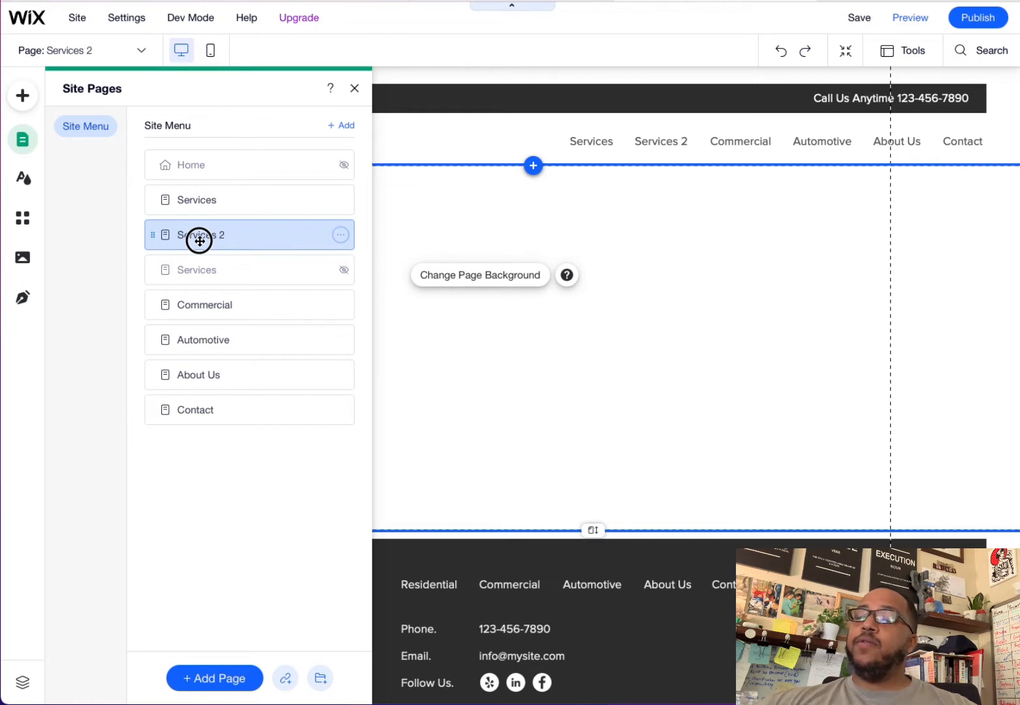
drag(199, 241, 200, 239)
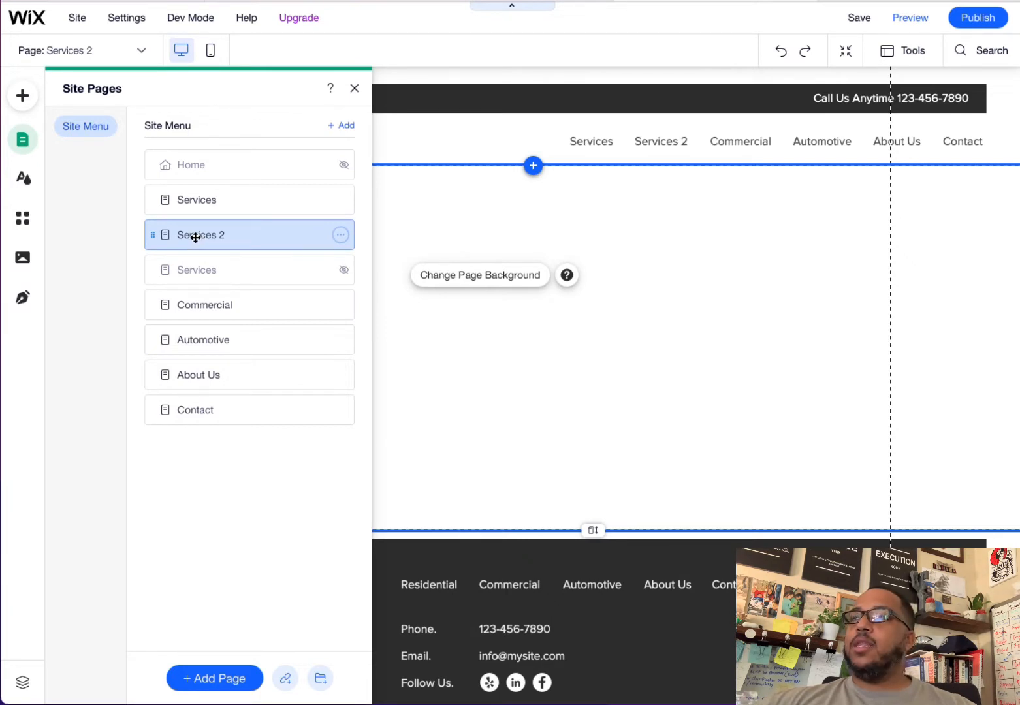
click(194, 237)
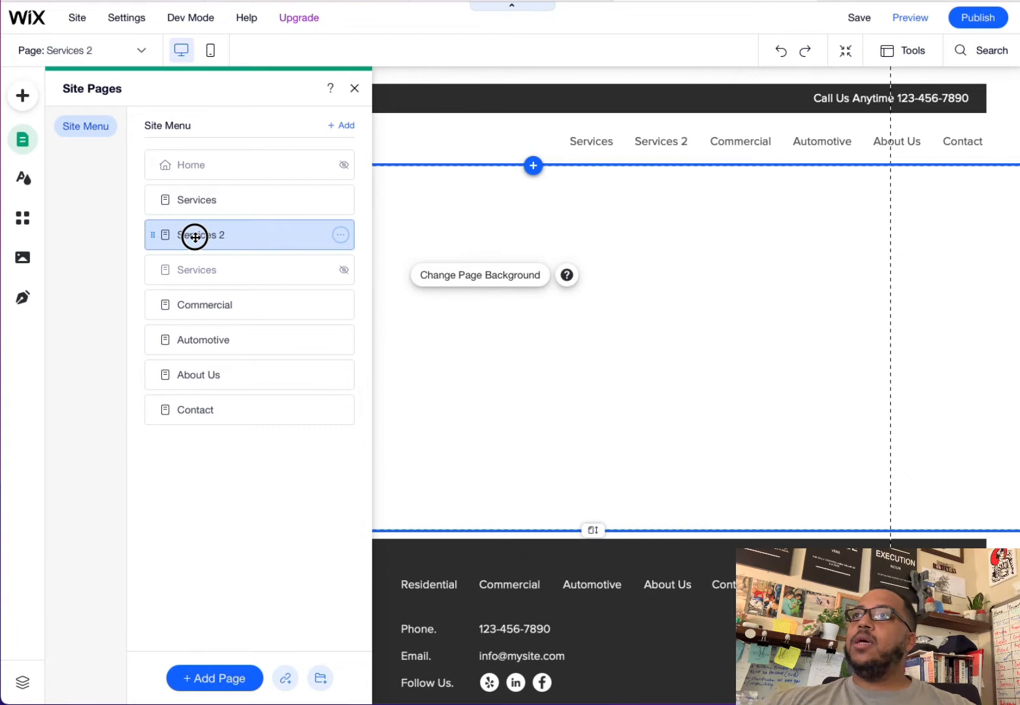
drag(194, 238, 235, 236)
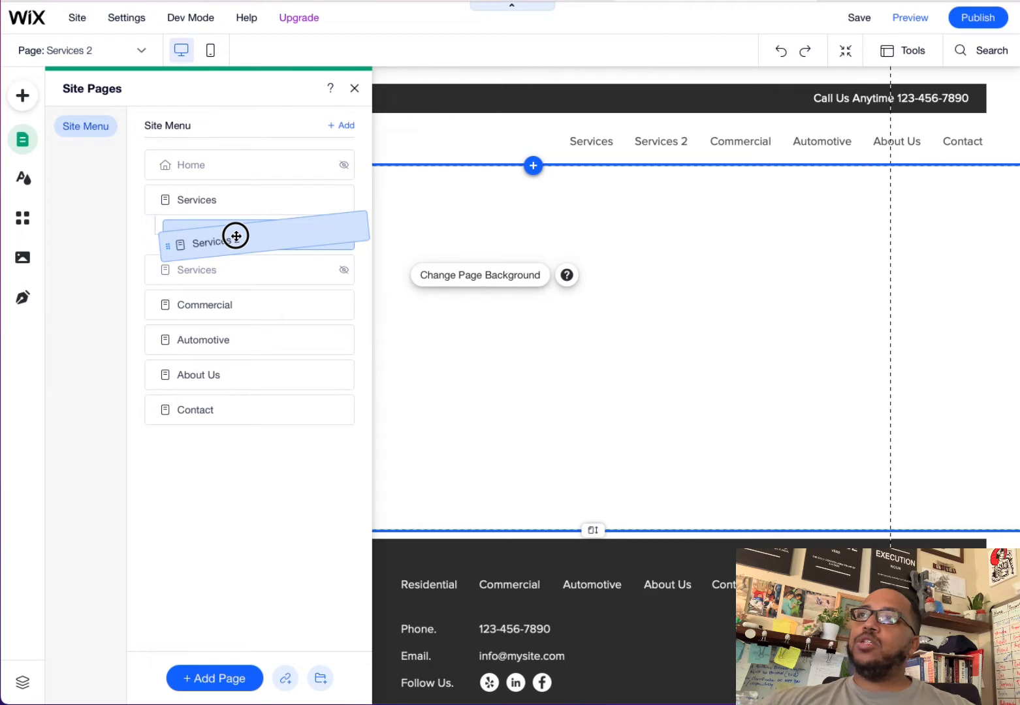
drag(236, 236, 236, 236)
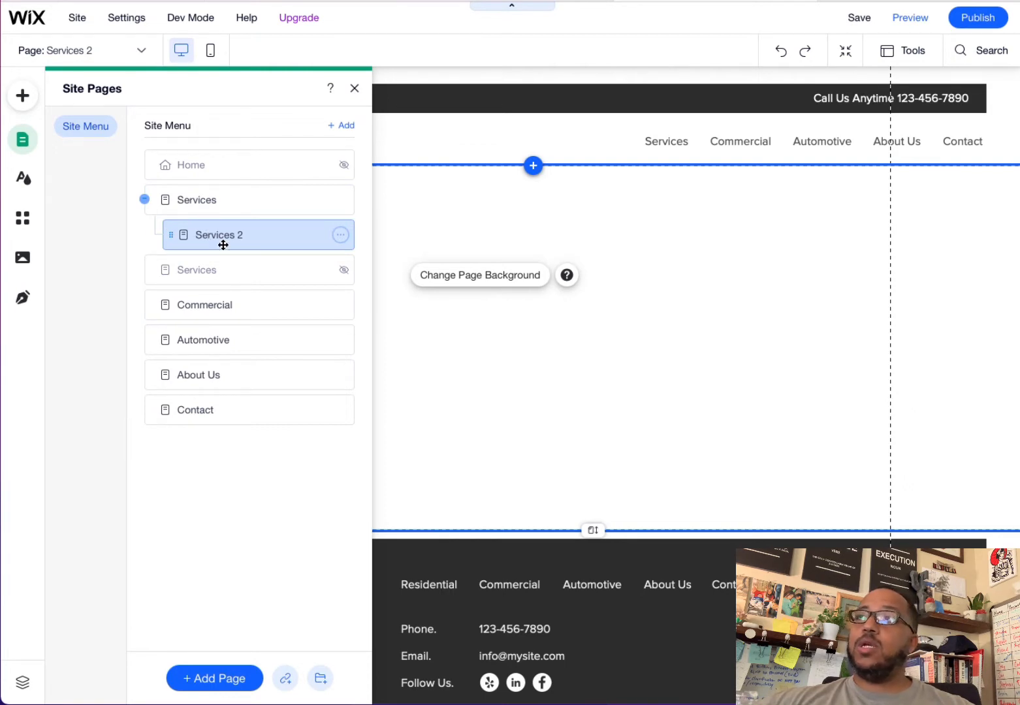
Step: Preview the site, check the submenu under Services in the header menu, and return to the editor
click(908, 18)
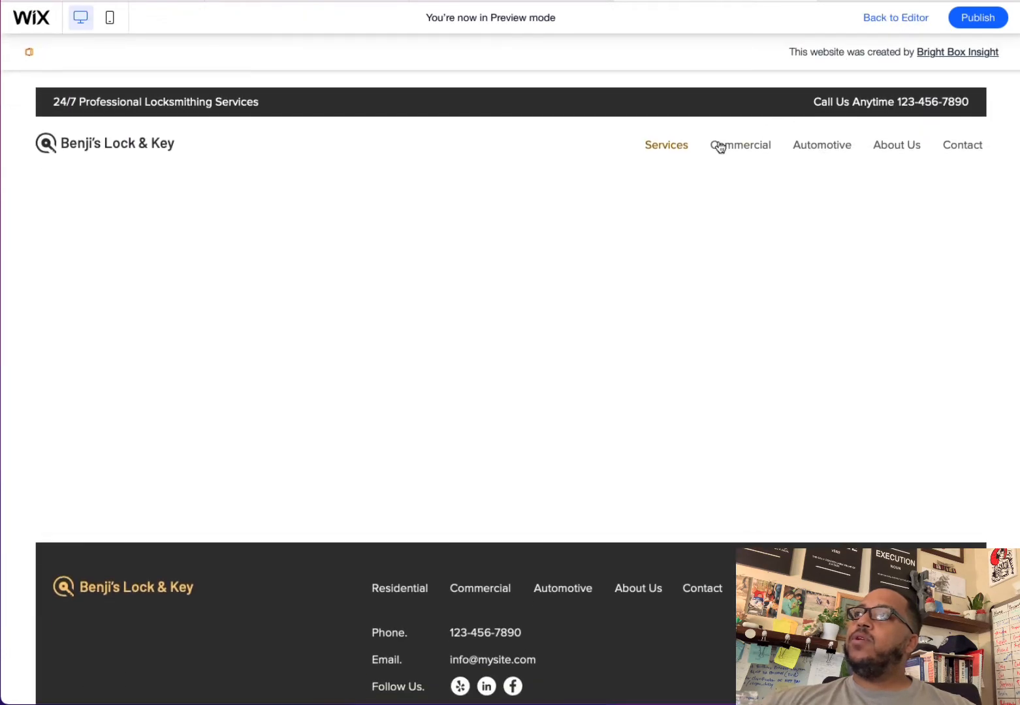
mouse_move(667, 149)
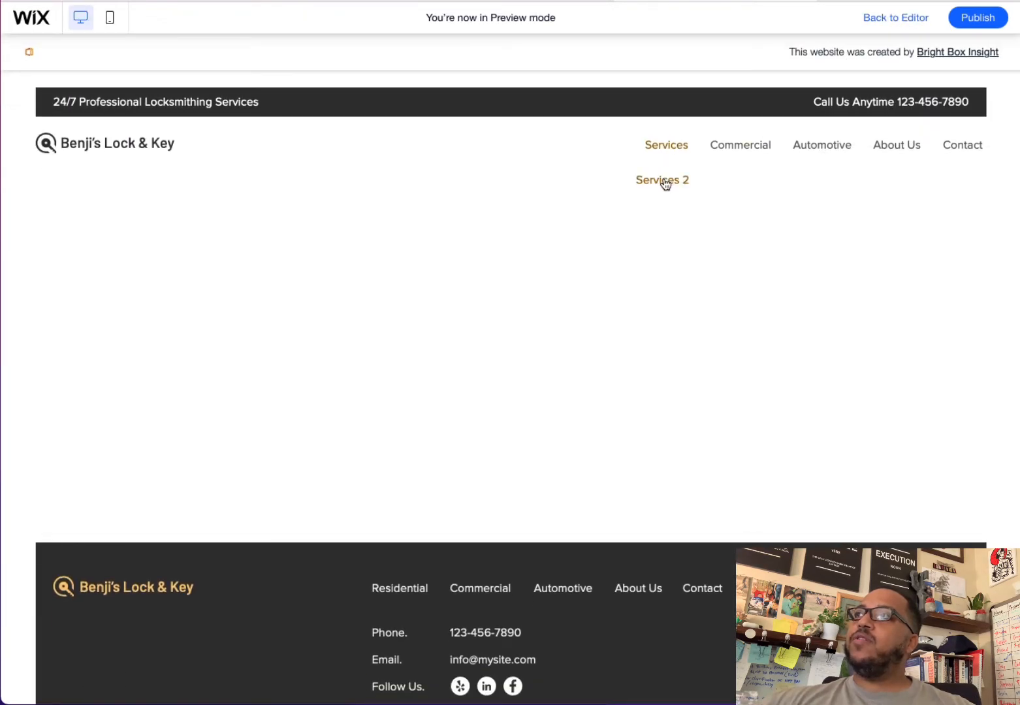
click(900, 19)
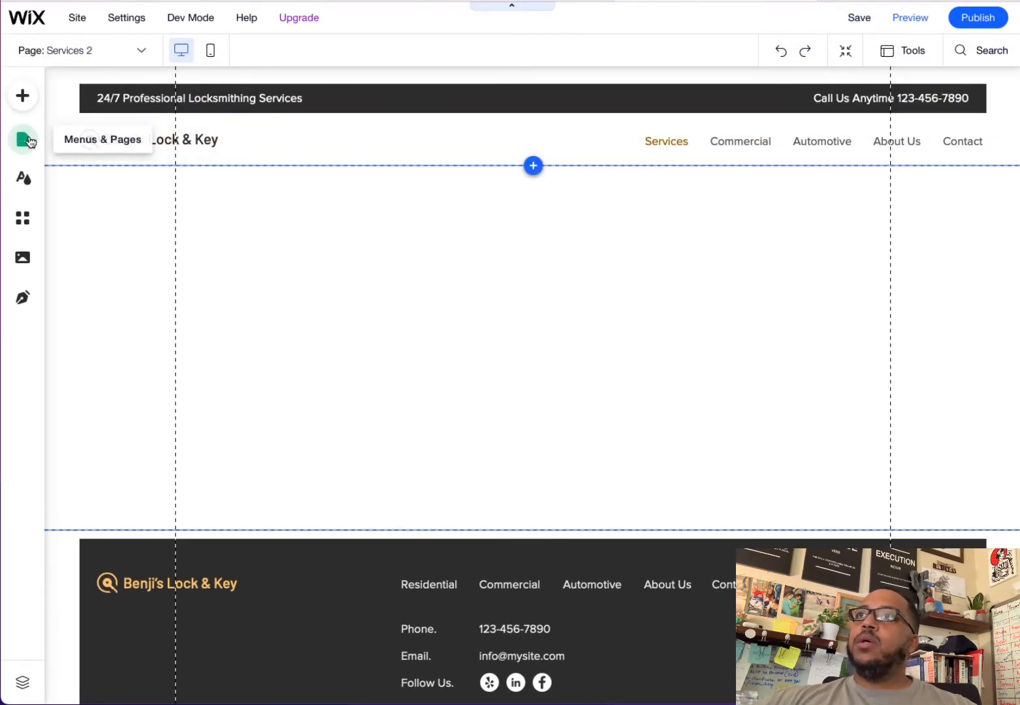
Step: Add a page to the site from the Overlapping template in the Services page category
click(26, 140)
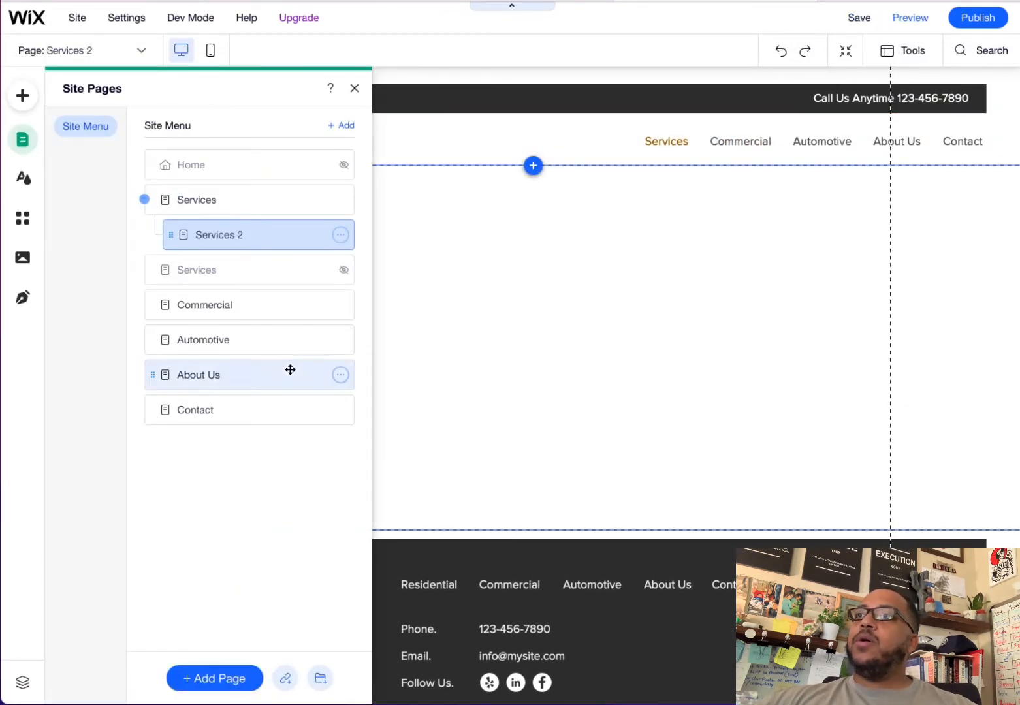
click(244, 678)
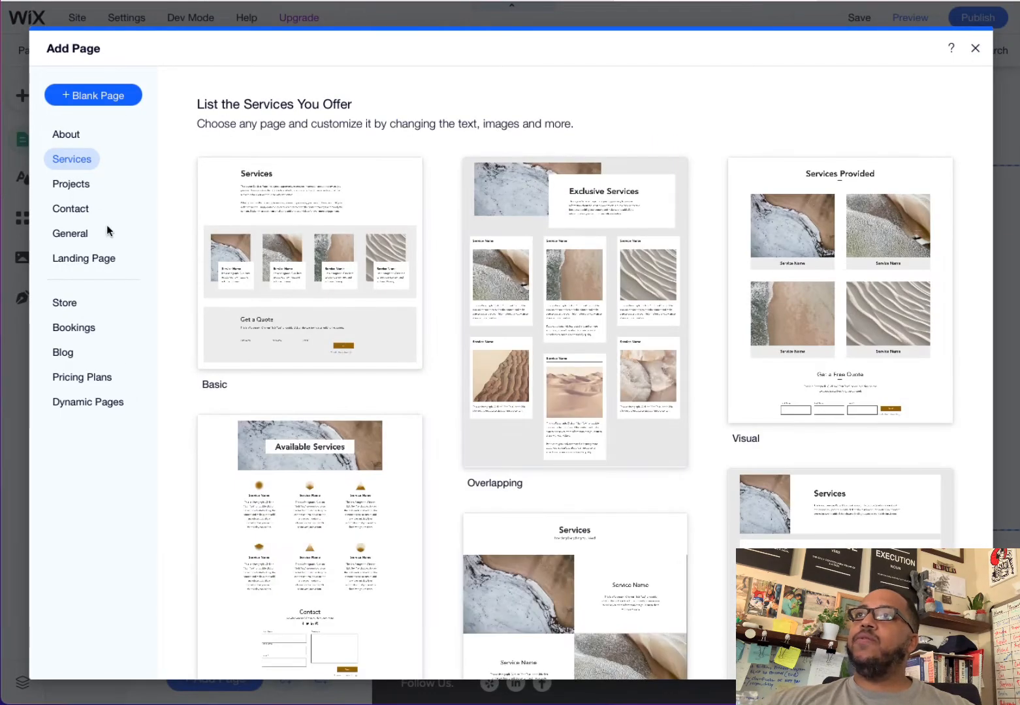
click(77, 161)
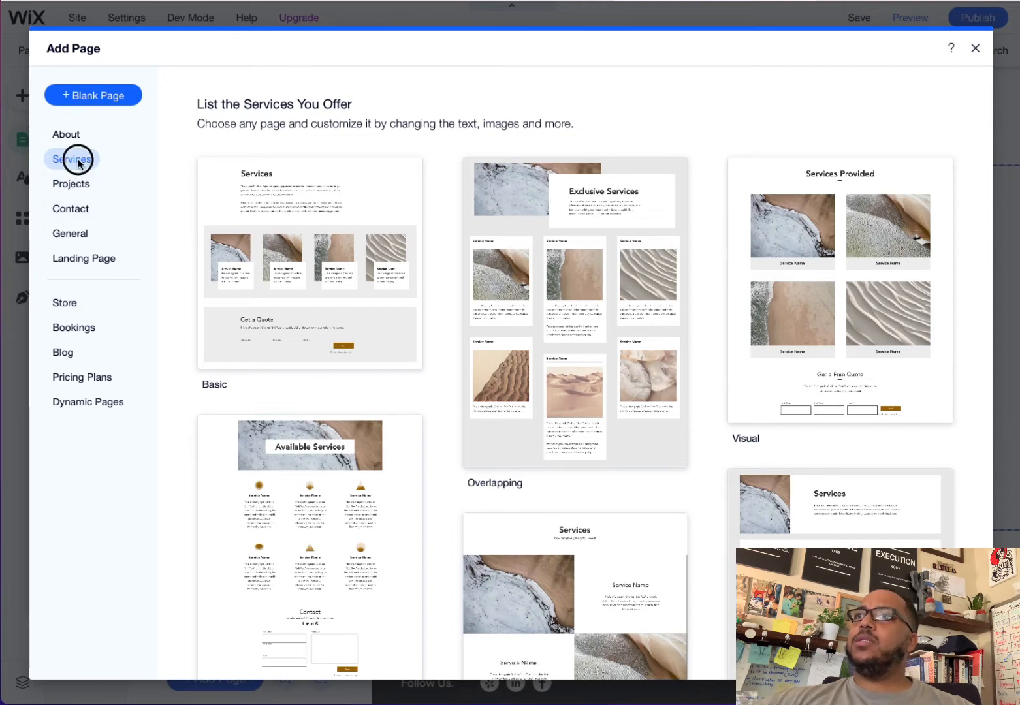
mouse_move(346, 254)
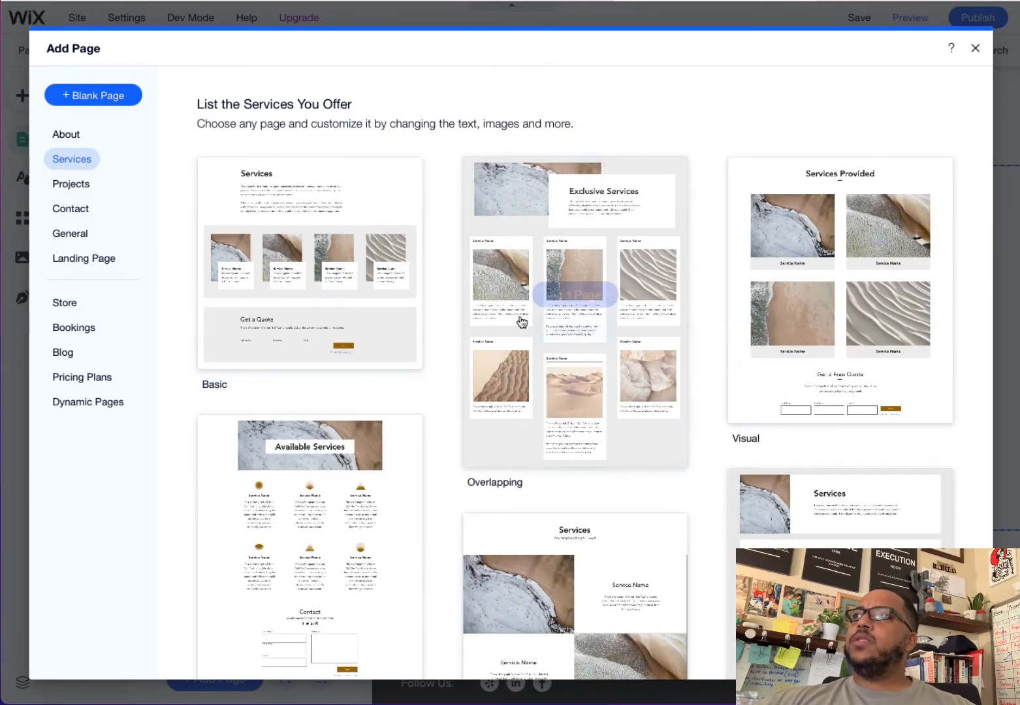
click(567, 296)
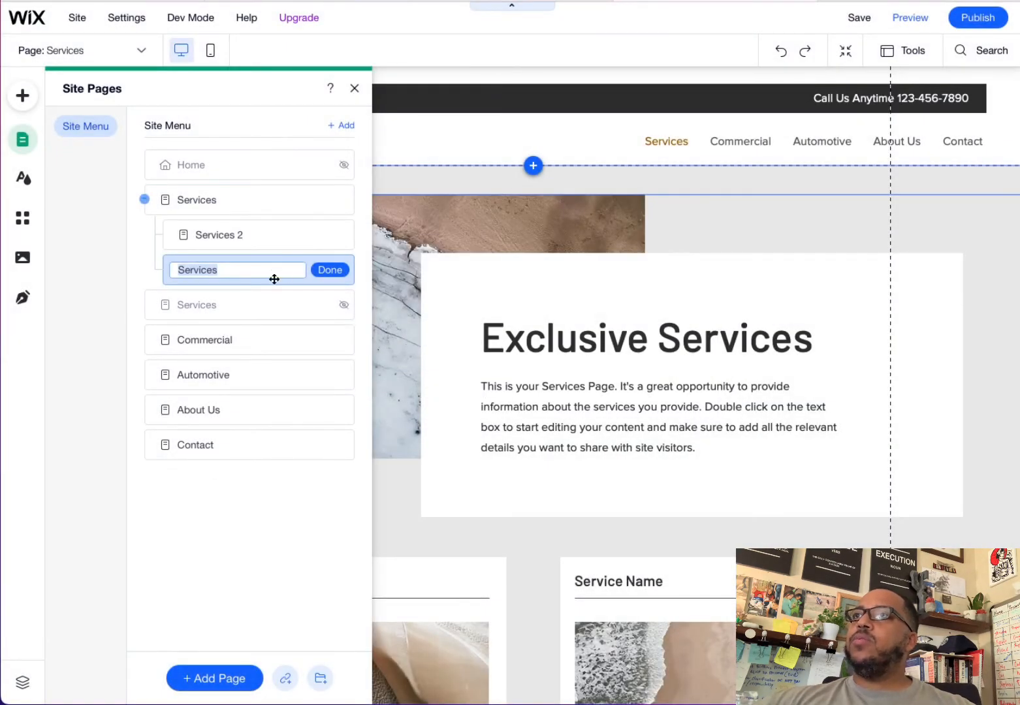
Step: Rename the newly added template page as Services 3
click(242, 272)
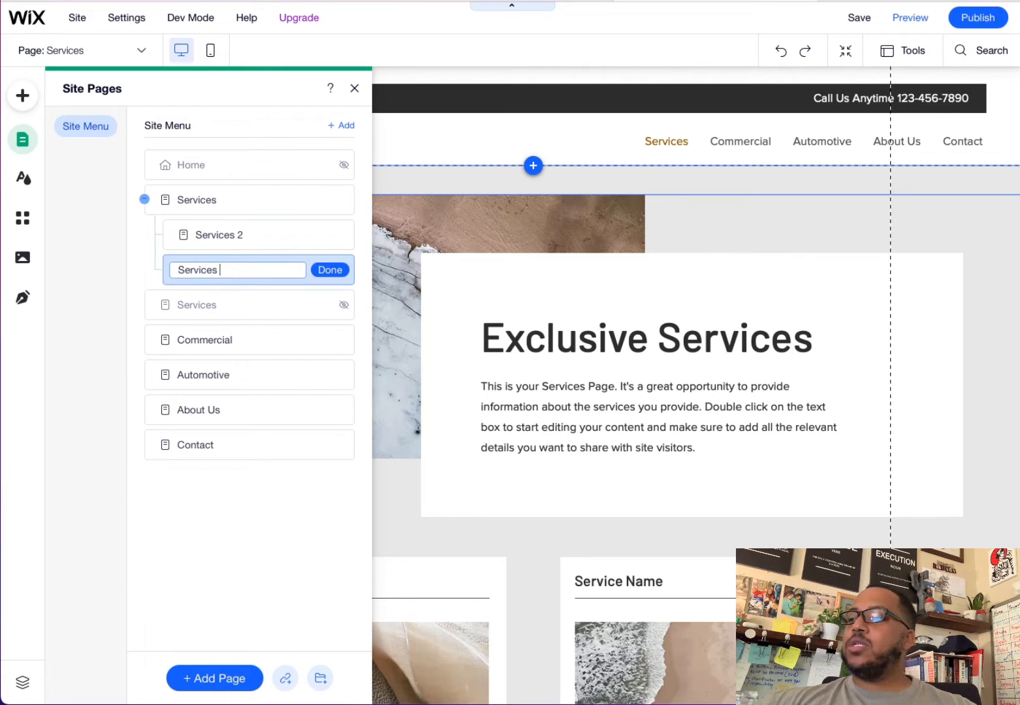
text(3)
click(320, 273)
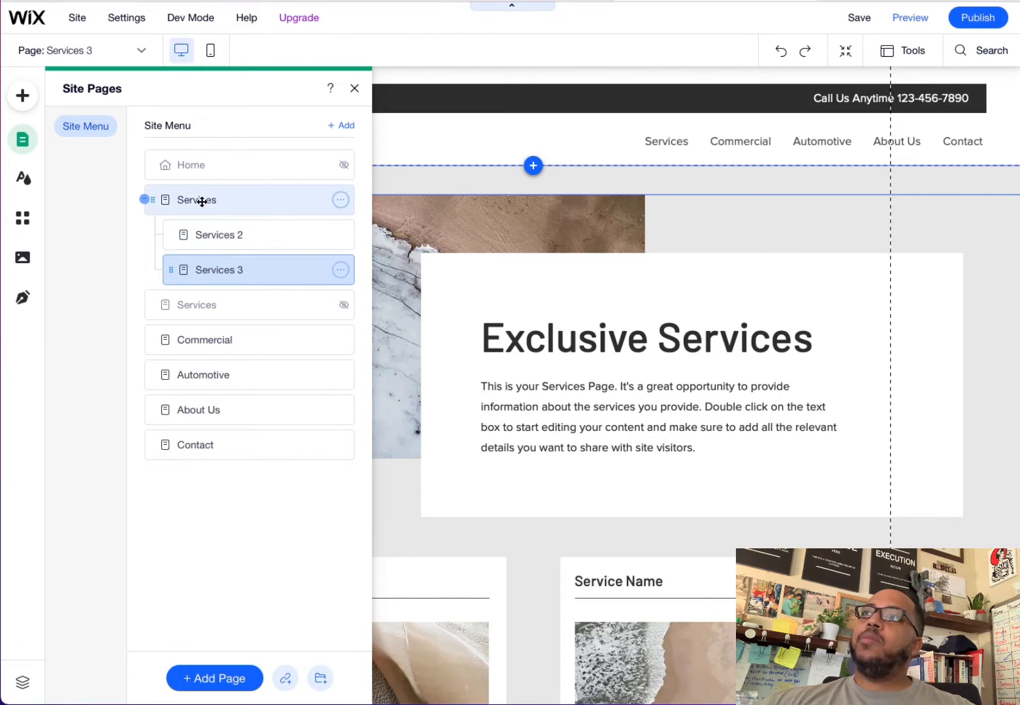
Step: Open the Services 2 subpage and the Services 3 subpage in turn to compare their contents
click(224, 241)
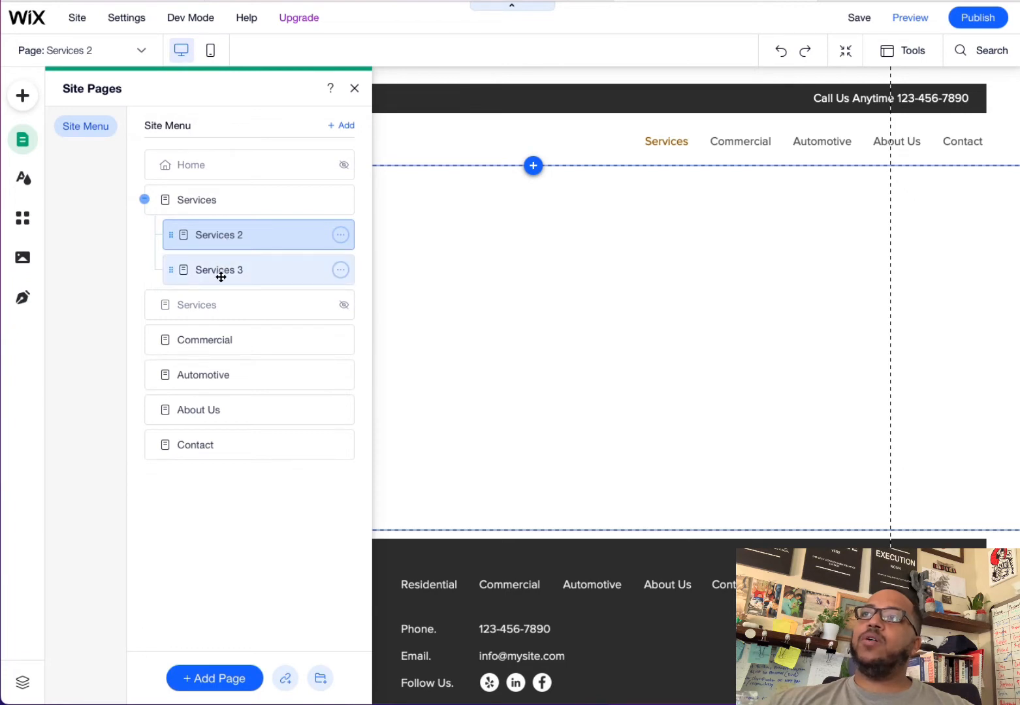
click(194, 302)
click(211, 273)
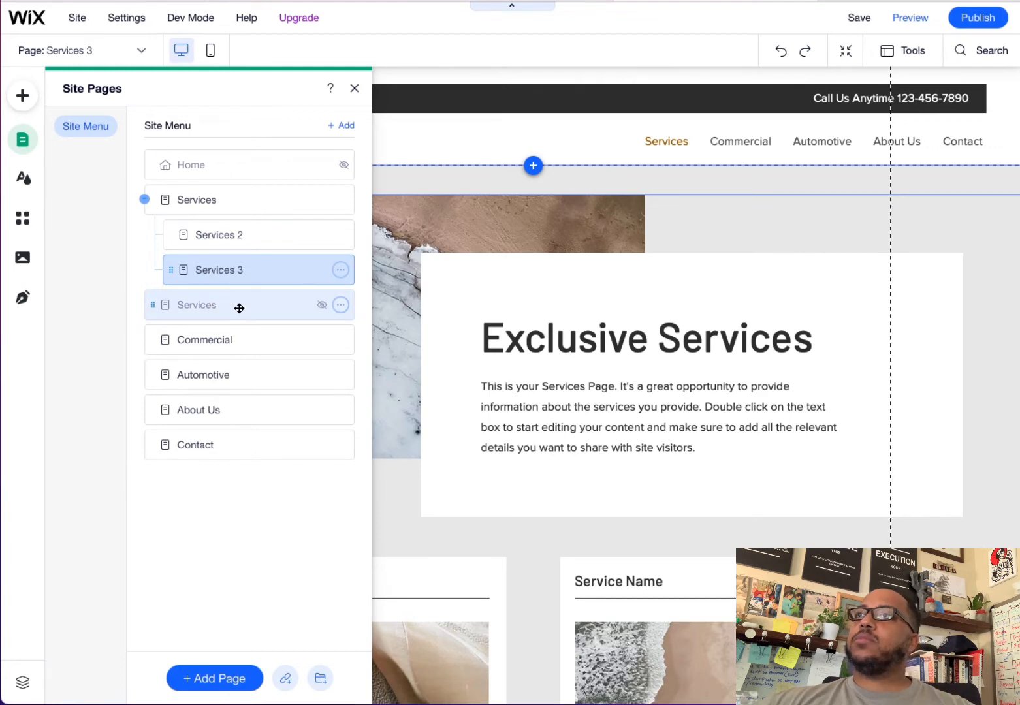
Step: Move the Exclusive Services strip on the Services 3 page slightly upward and open its heading for text editing
click(714, 168)
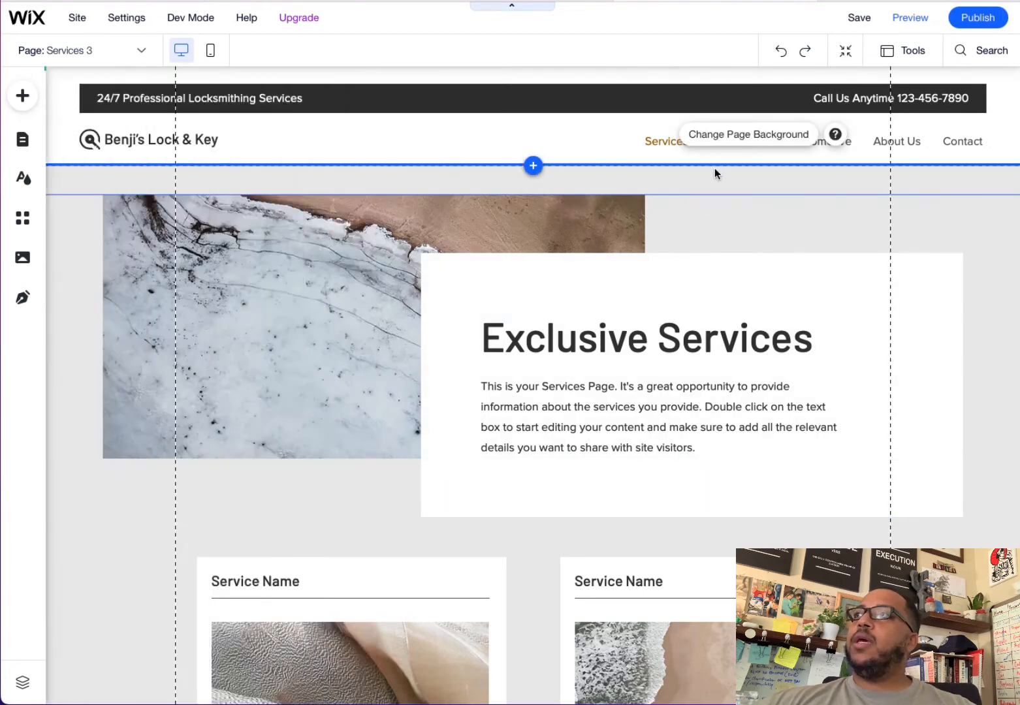
click(596, 283)
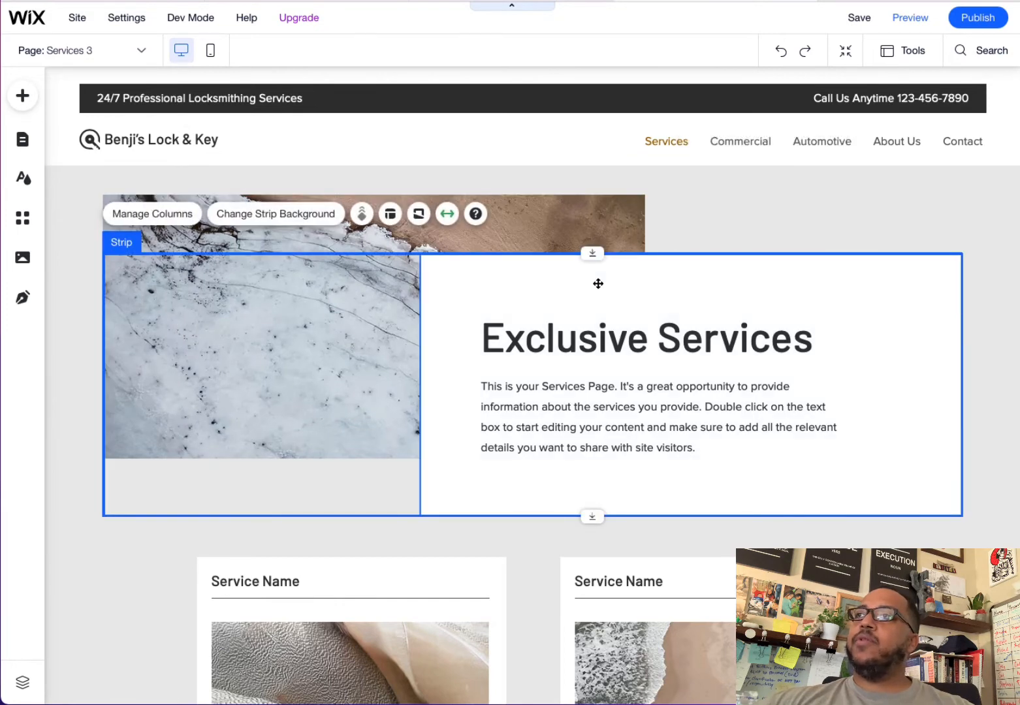
mouse_move(598, 284)
mouse_down()
mouse_move(600, 243)
mouse_move(601, 277)
mouse_up()
click(598, 323)
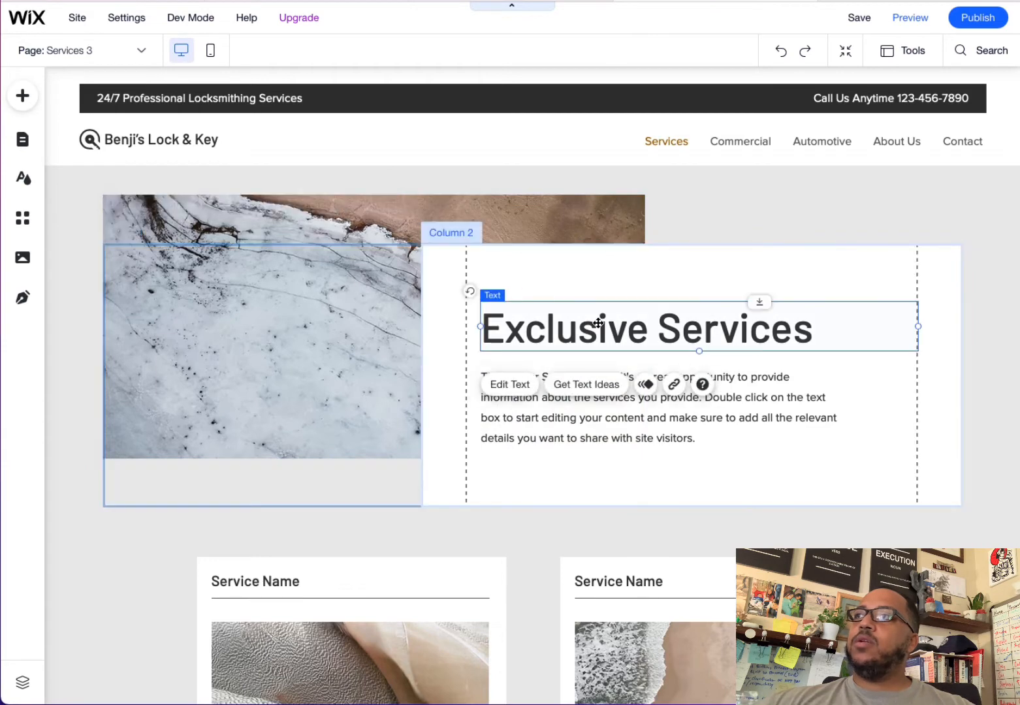
double_click(598, 324)
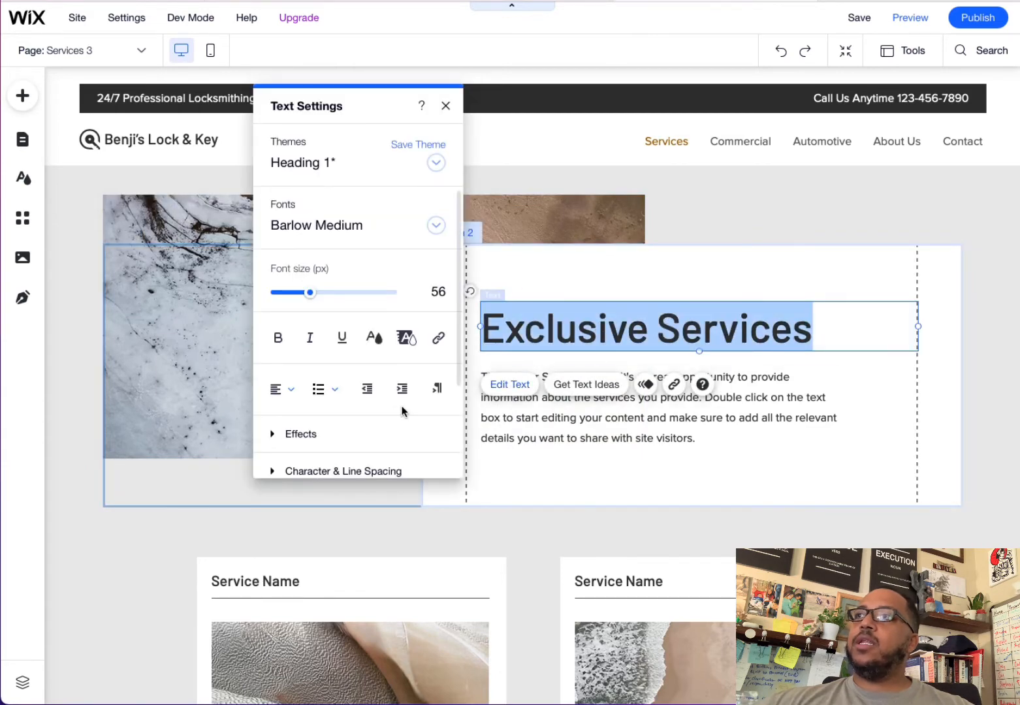
Step: Delete the Services 3 page from the site menu
click(23, 139)
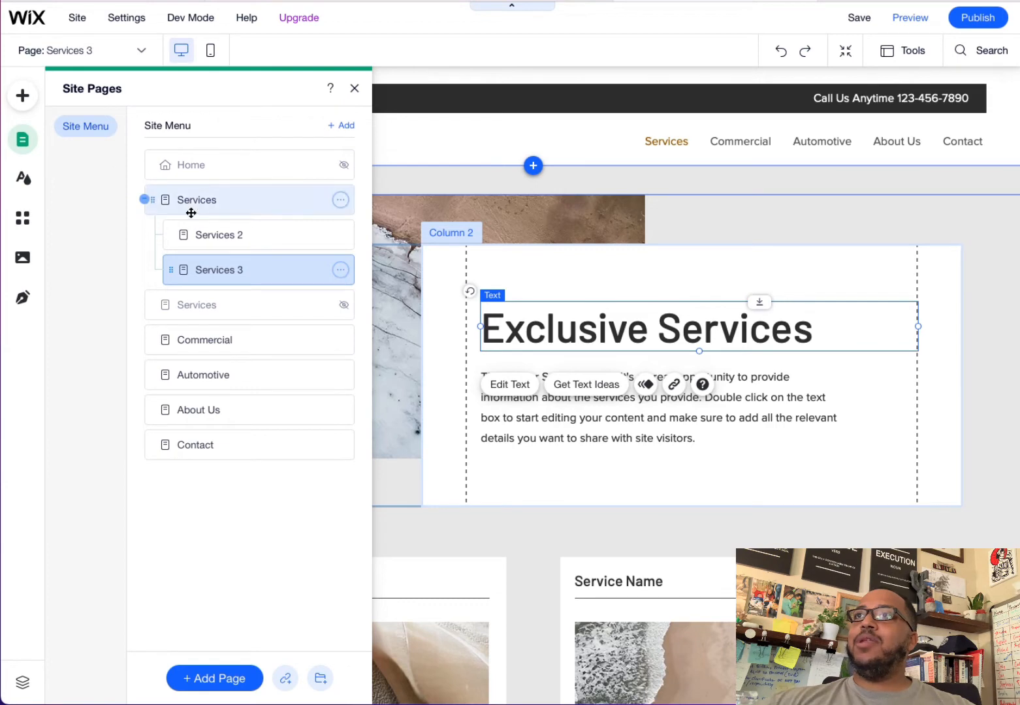
click(340, 270)
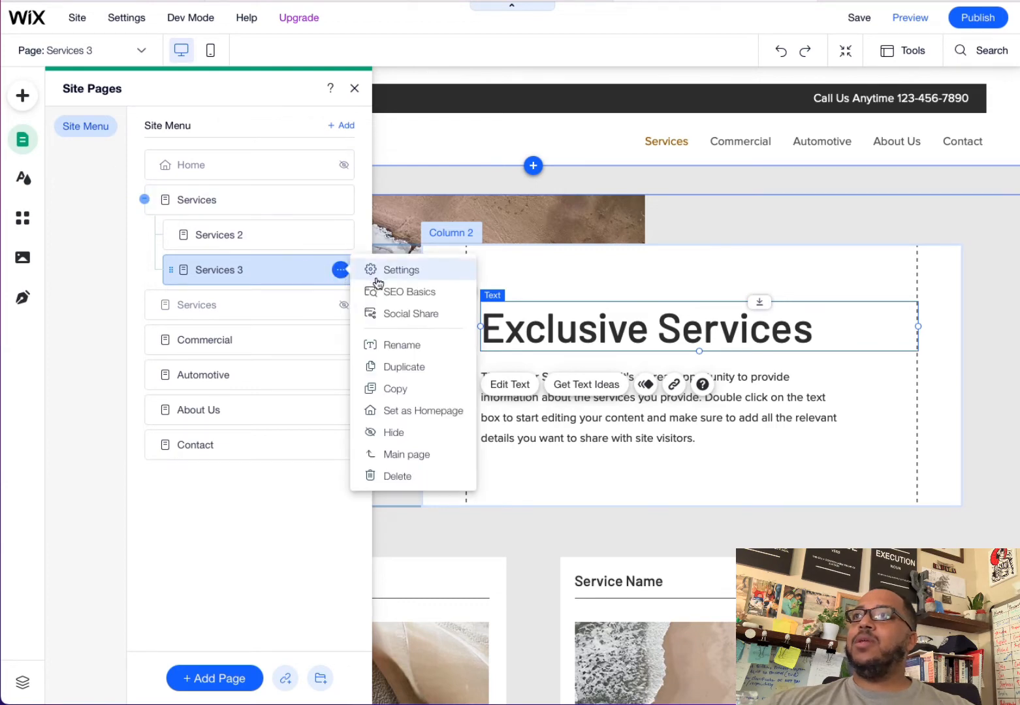
click(393, 480)
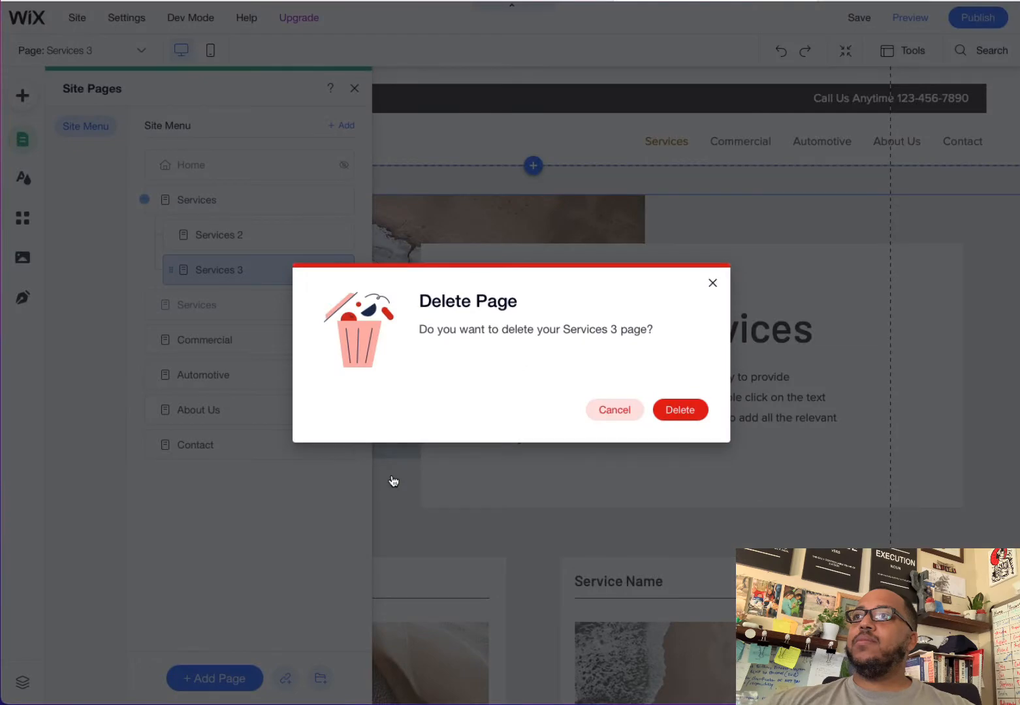
click(686, 414)
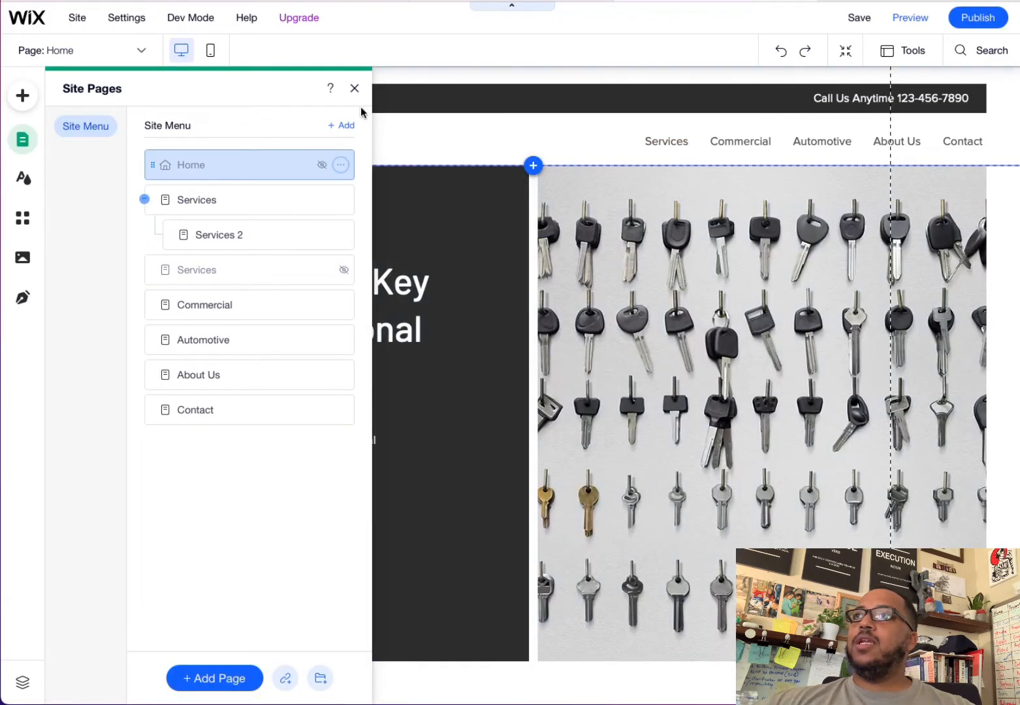
Step: Undo the deletion of the Services 3 page
click(357, 91)
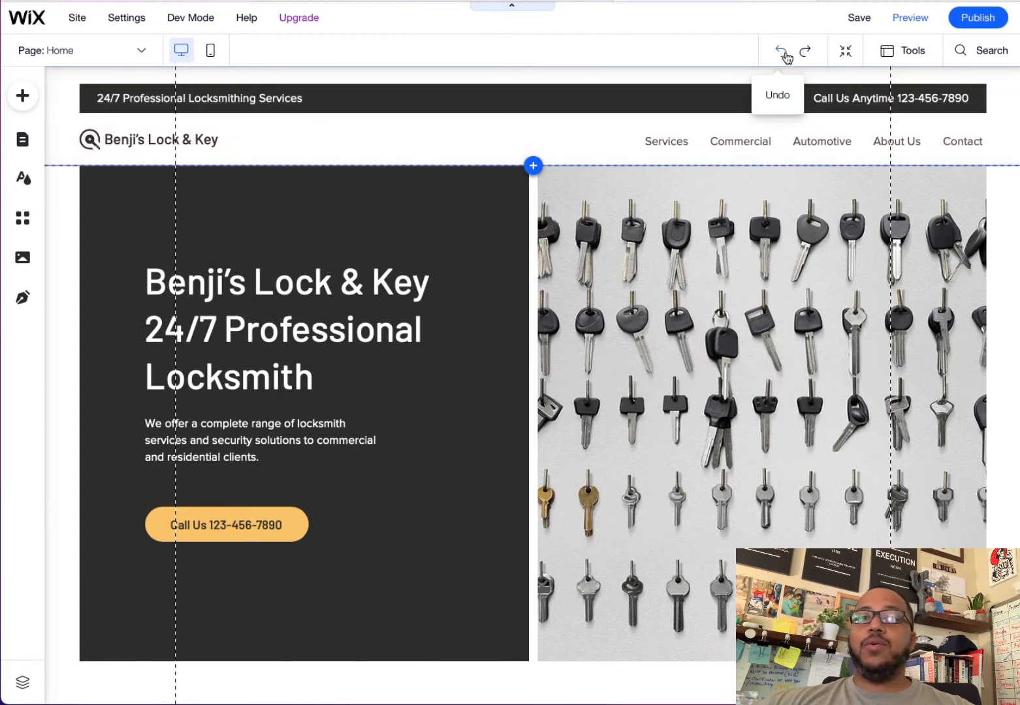
click(782, 54)
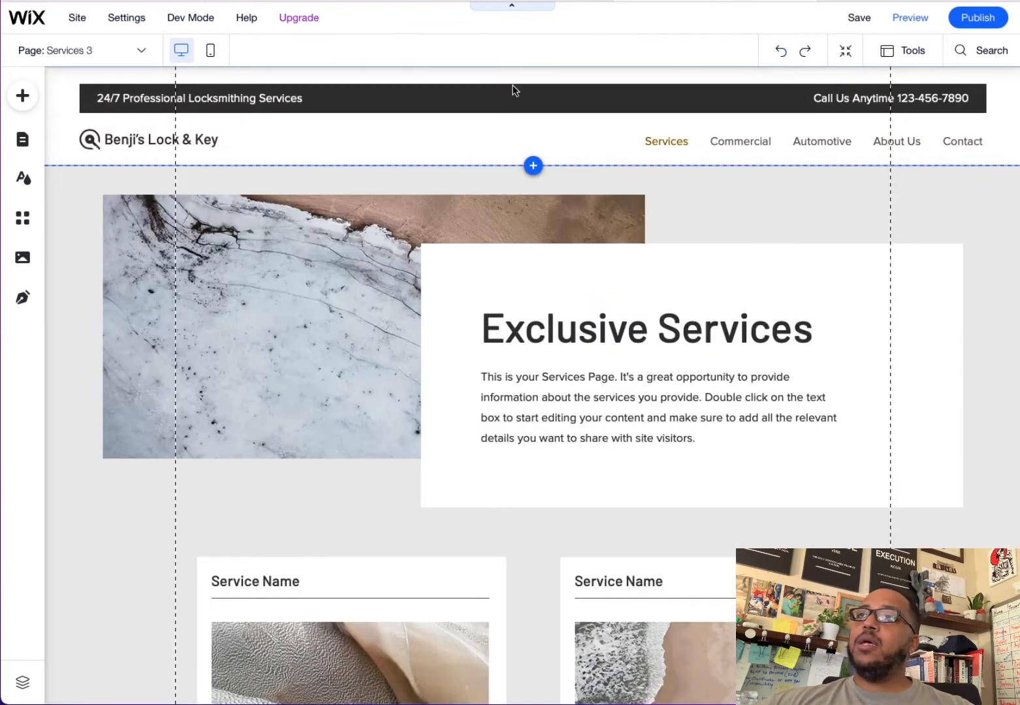
Step: Open the SEO Basics settings of the visible parent Services page and select its URL slug
click(24, 145)
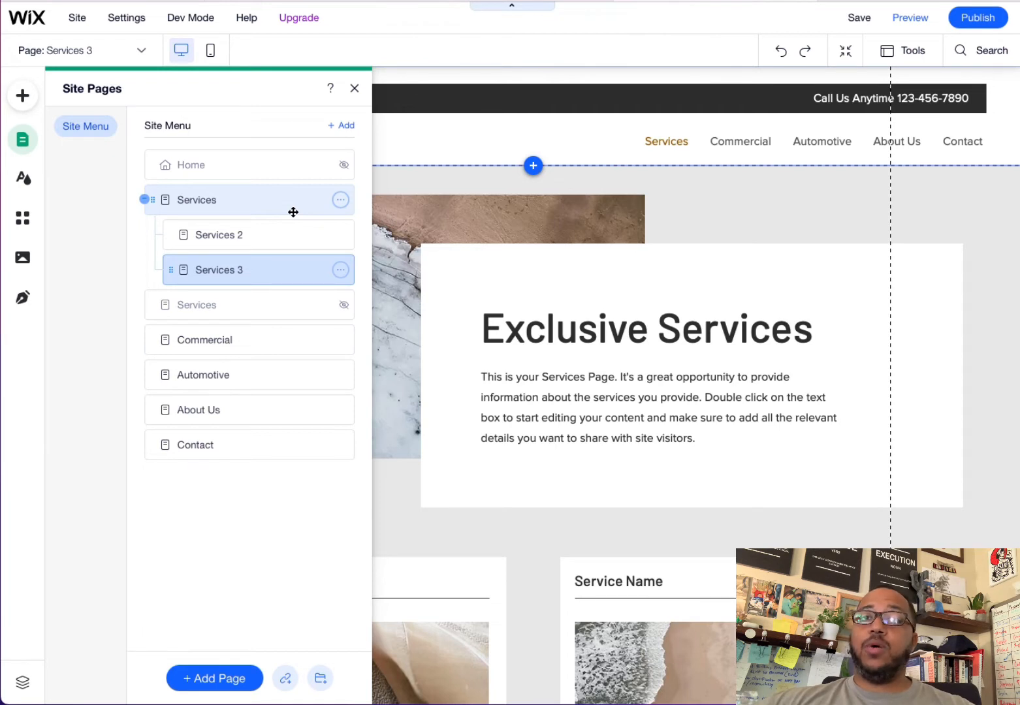
click(340, 199)
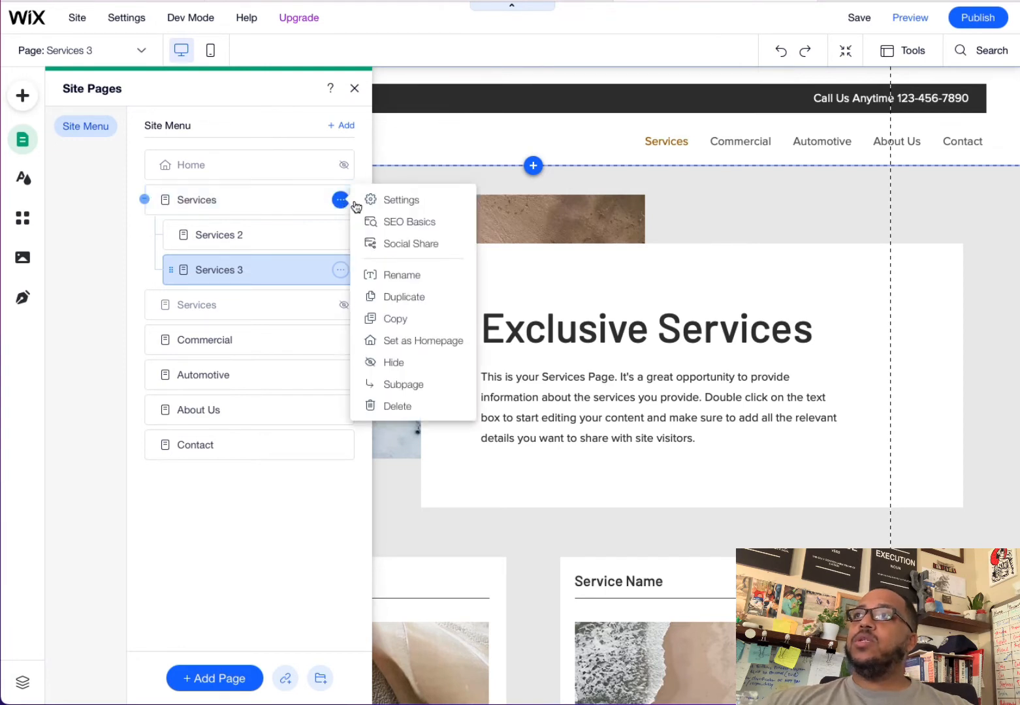
click(406, 224)
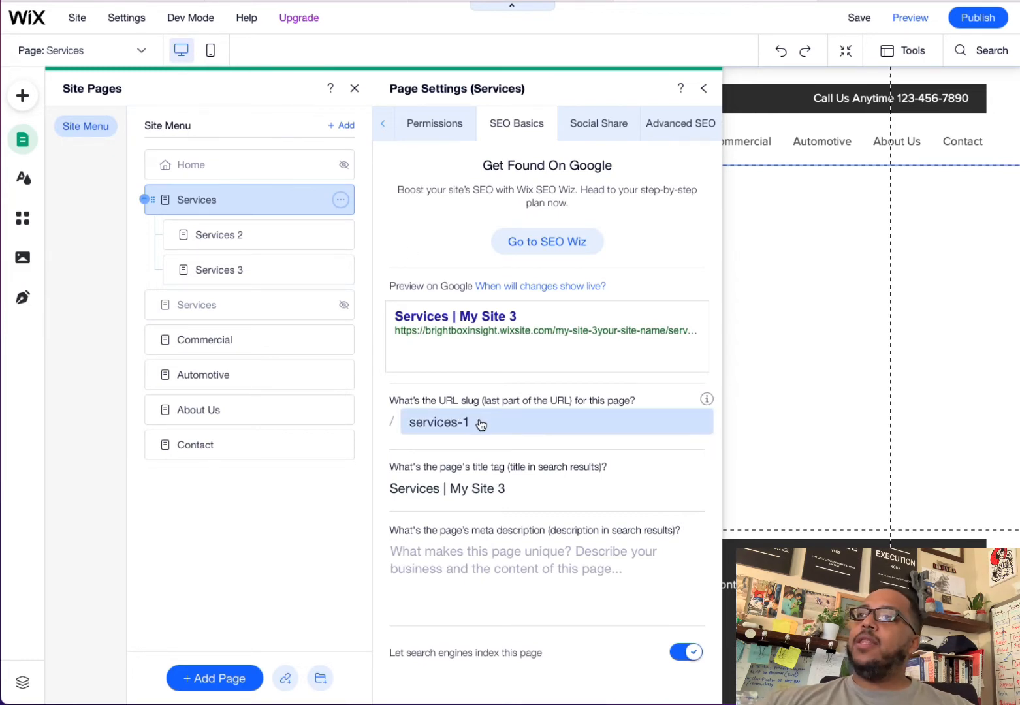
click(483, 419)
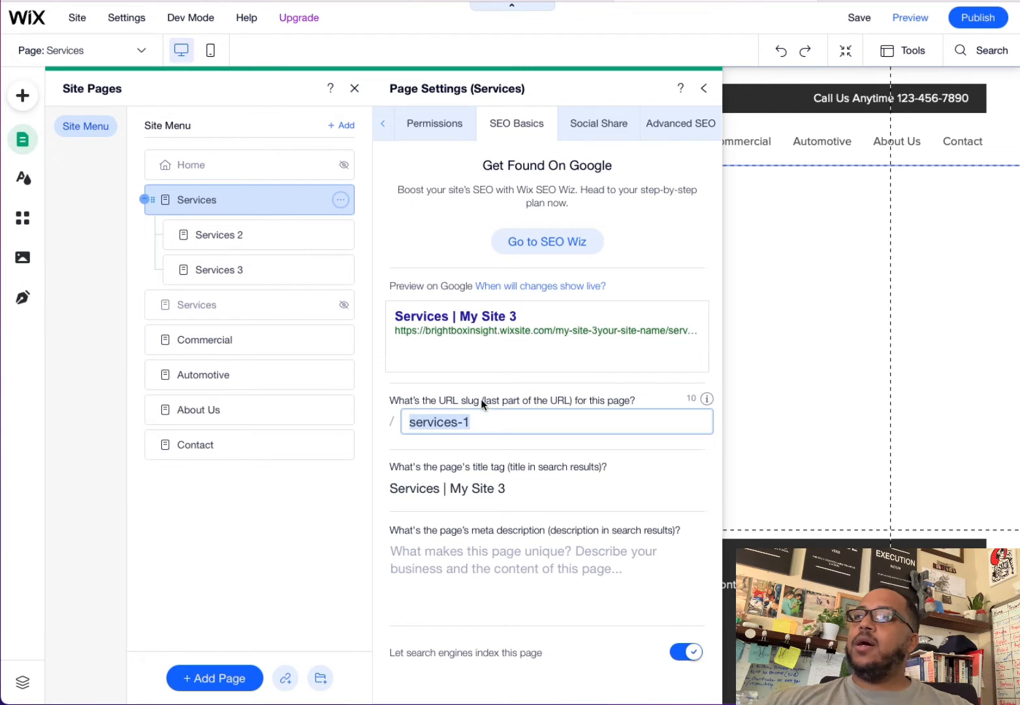
Step: Rename the visible parent Services page as Features
click(340, 200)
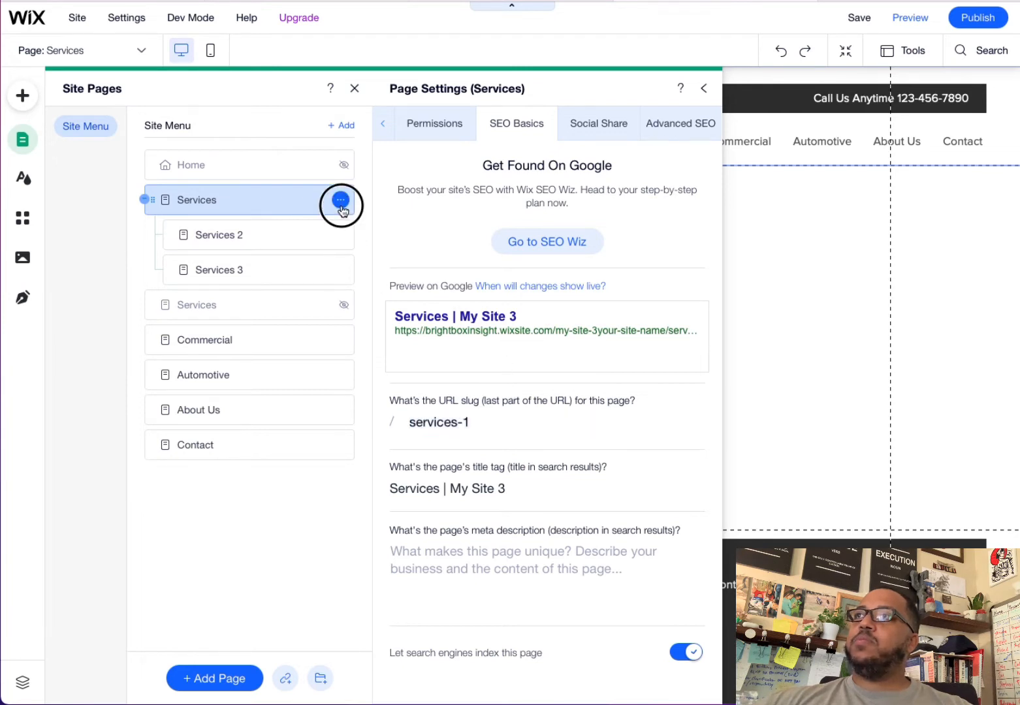
click(395, 276)
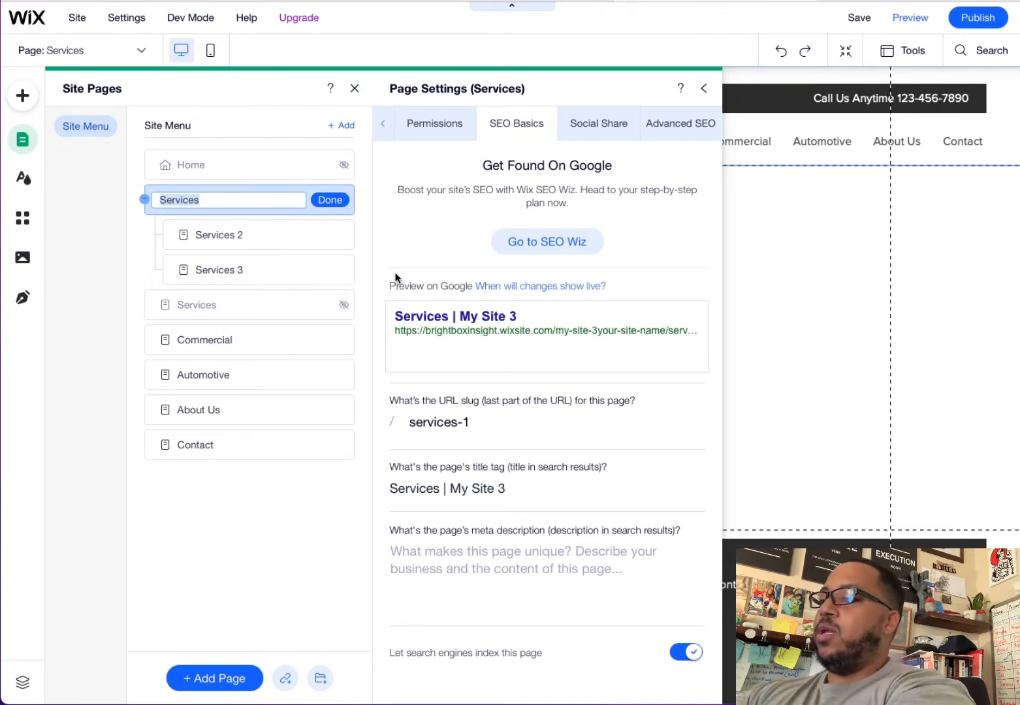
text(Fe)
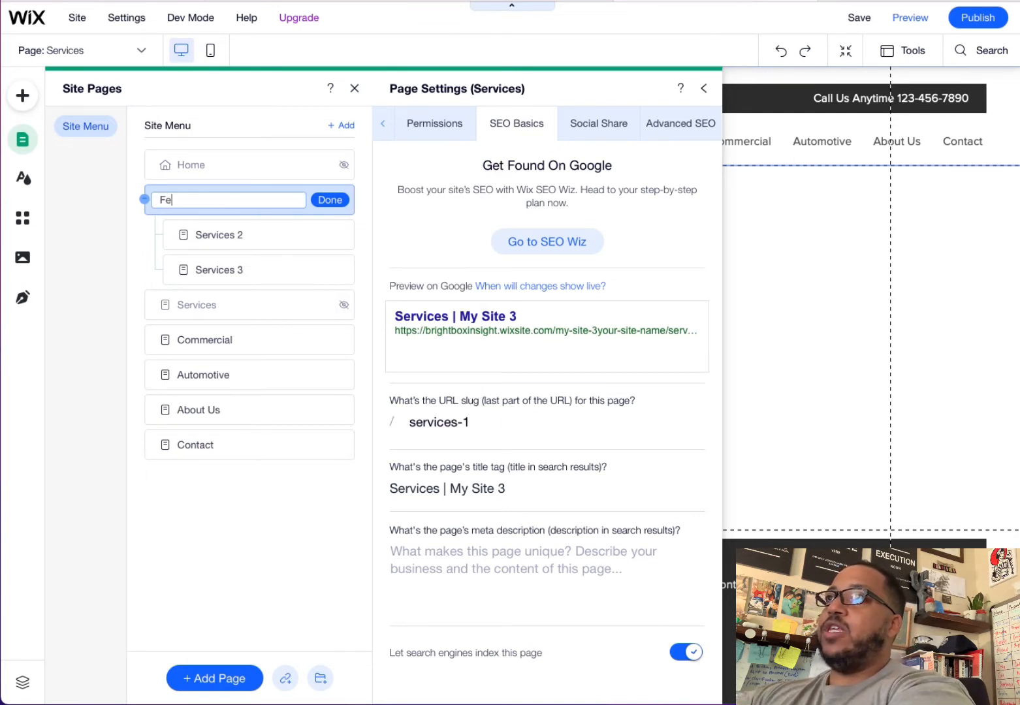
text(atures)
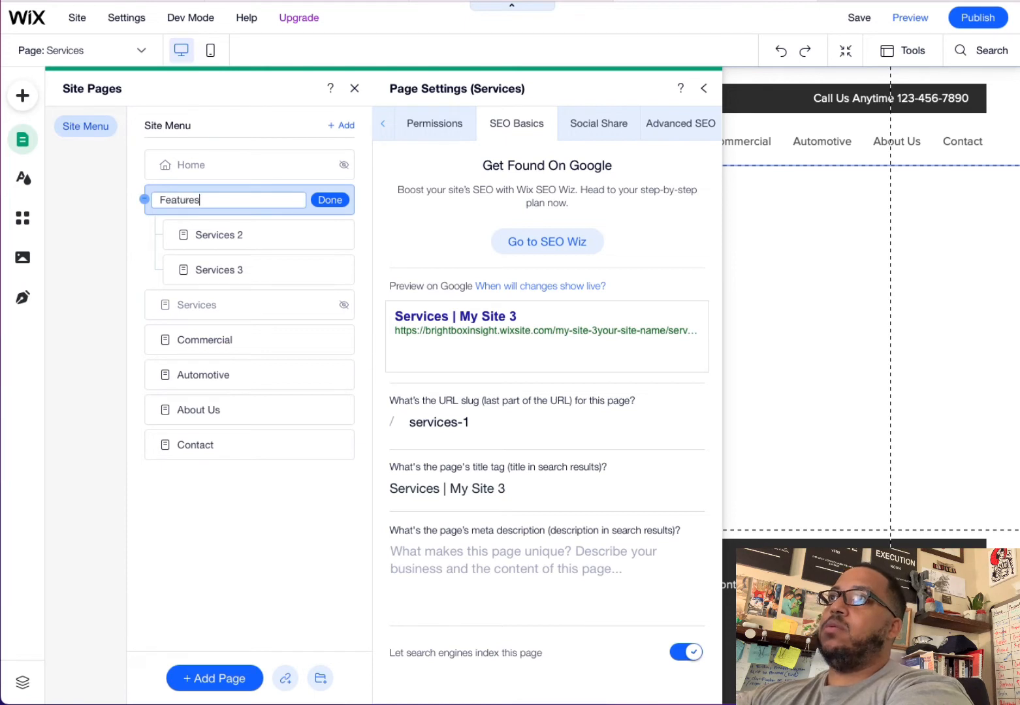
click(331, 201)
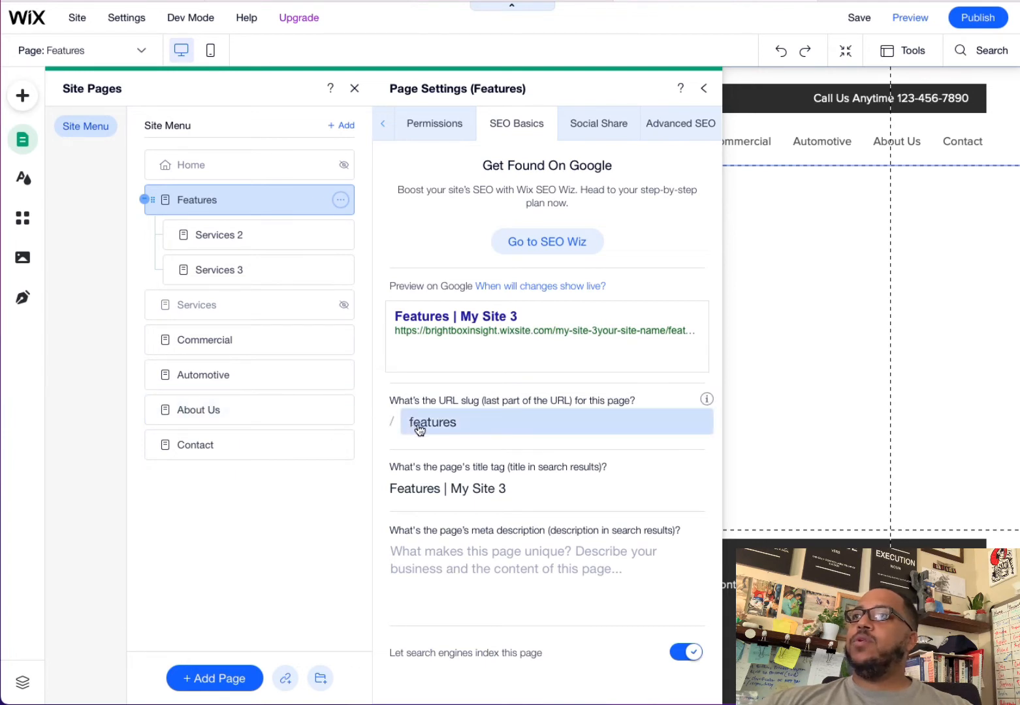
Step: Set the Features page's URL slug to my-features
click(465, 421)
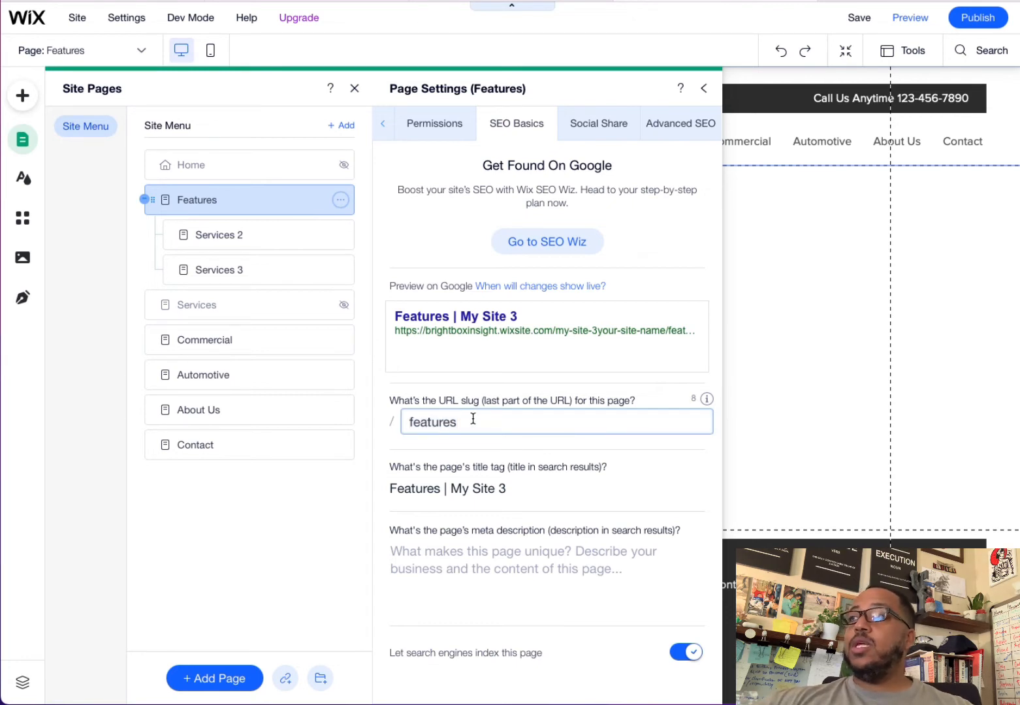
key(BackSpace)
key(BackSpace)
key(BackSpace)
key(BackSpace)
key(BackSpace)
key(BackSpace)
key(BackSpace)
key(BackSpace)
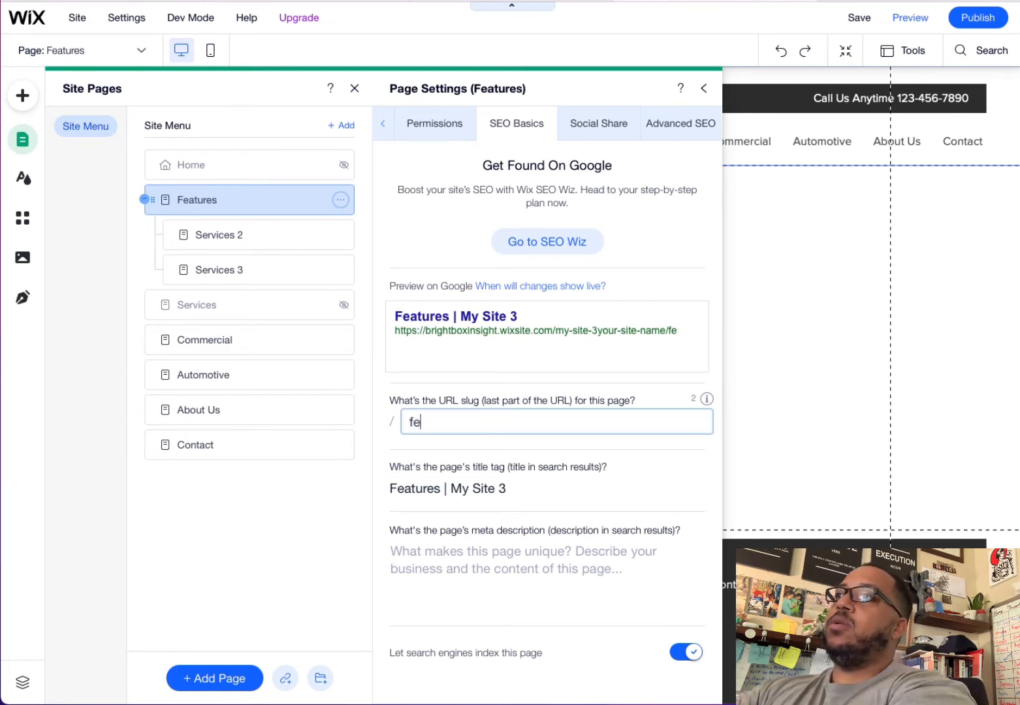
text(Fea)
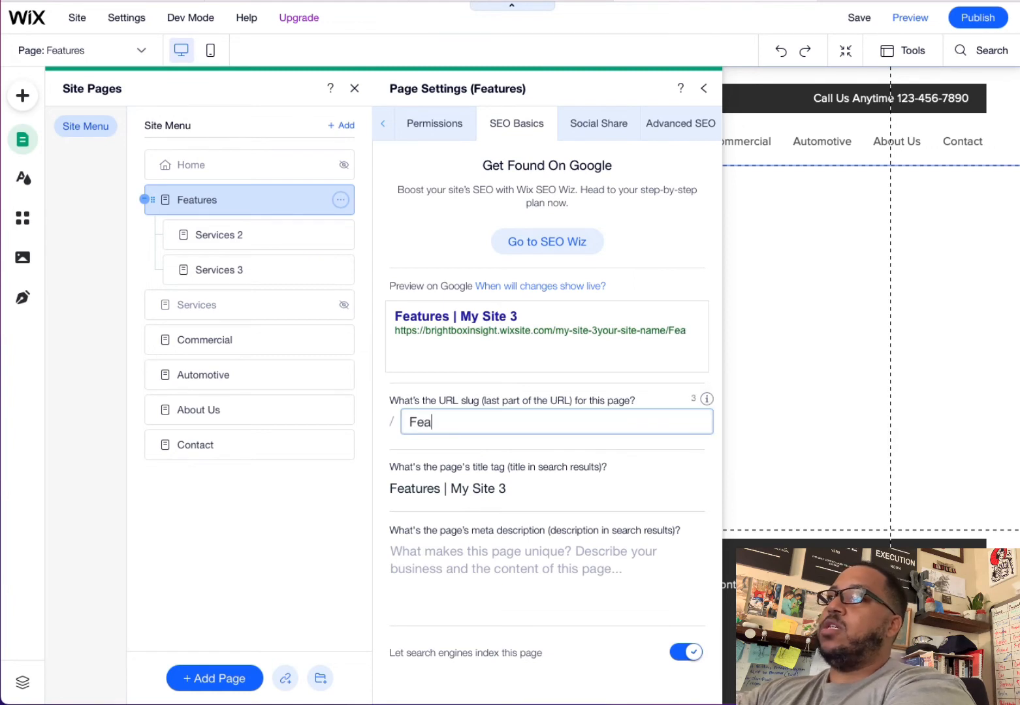
key(BackSpace)
key(BackSpace)
key(BackSpace)
text(my)
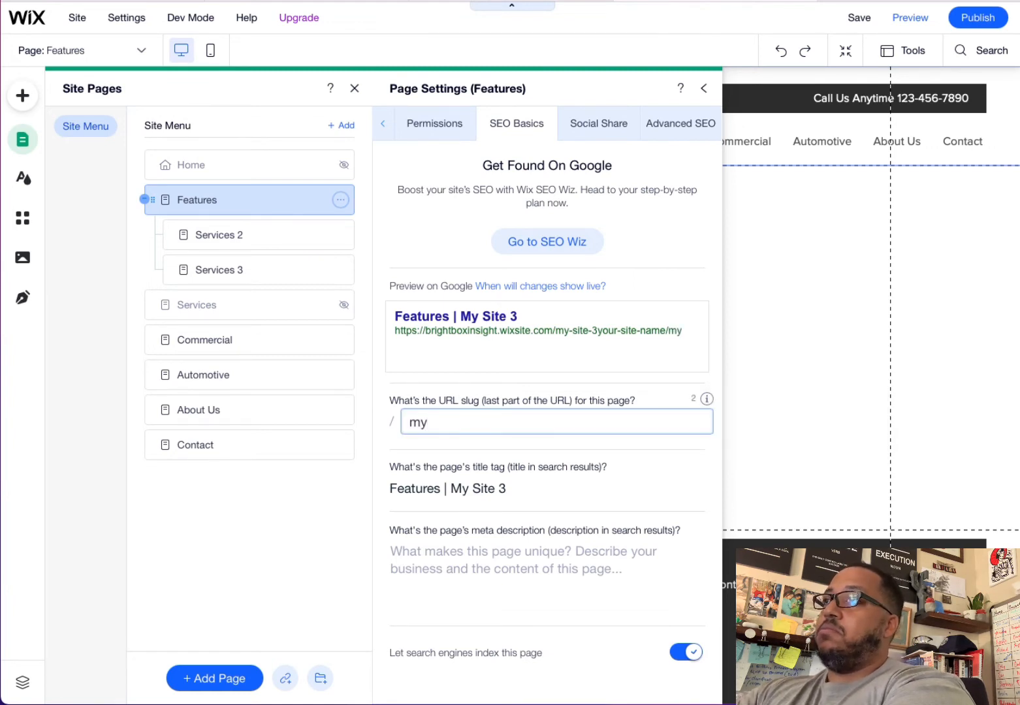
text(-feattru)
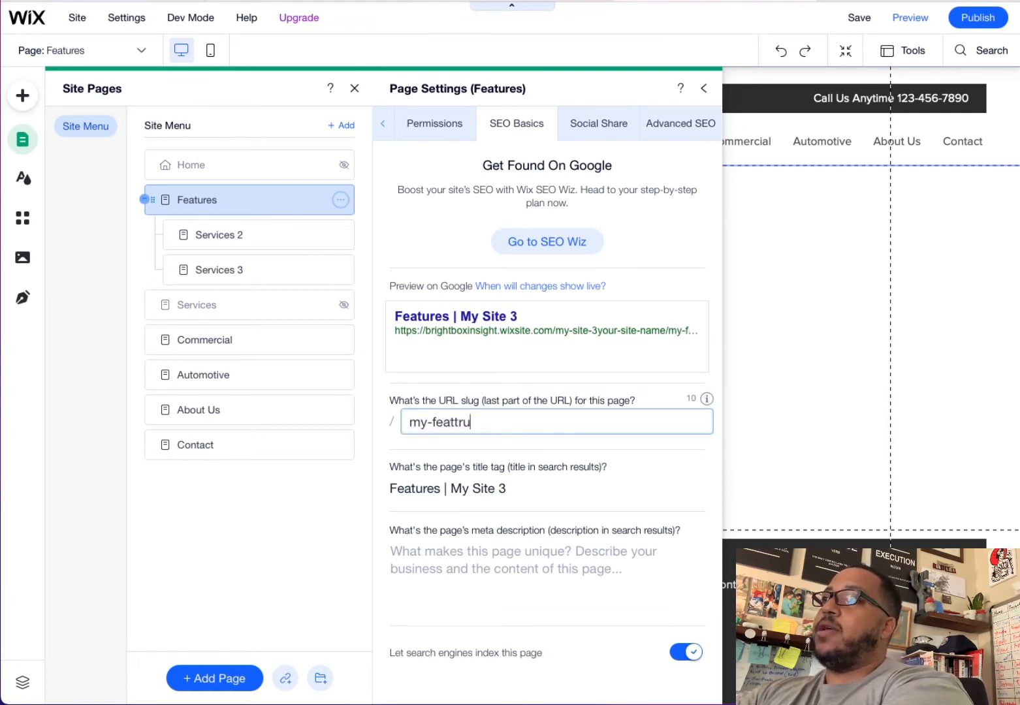
key(BackSpace)
key(BackSpace)
key(BackSpace)
text(ures)
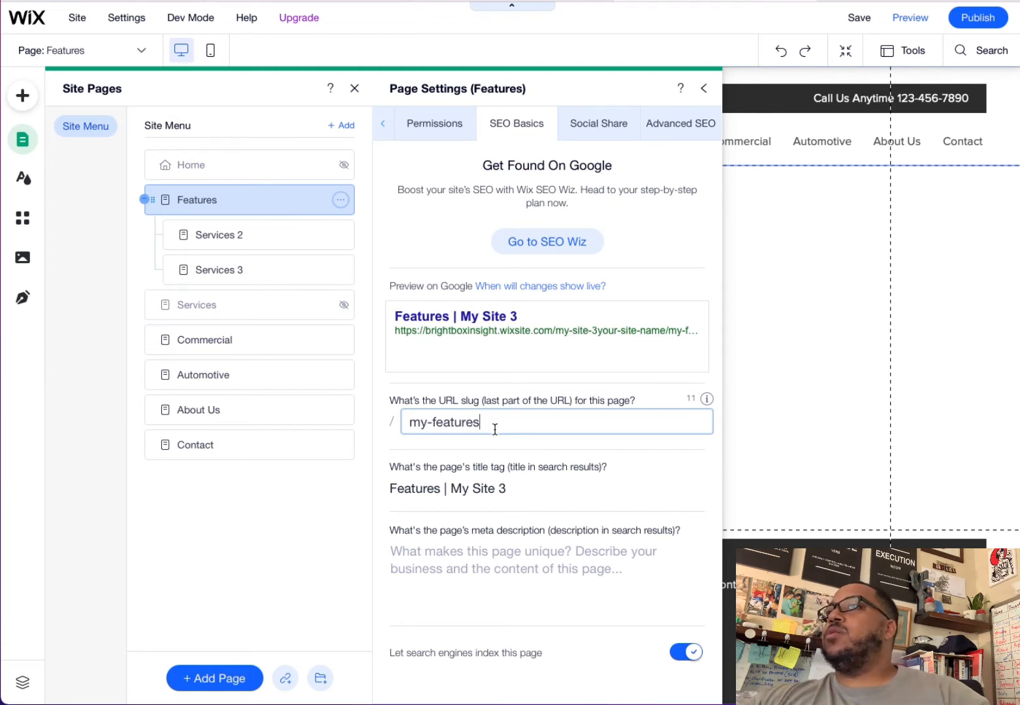
click(537, 481)
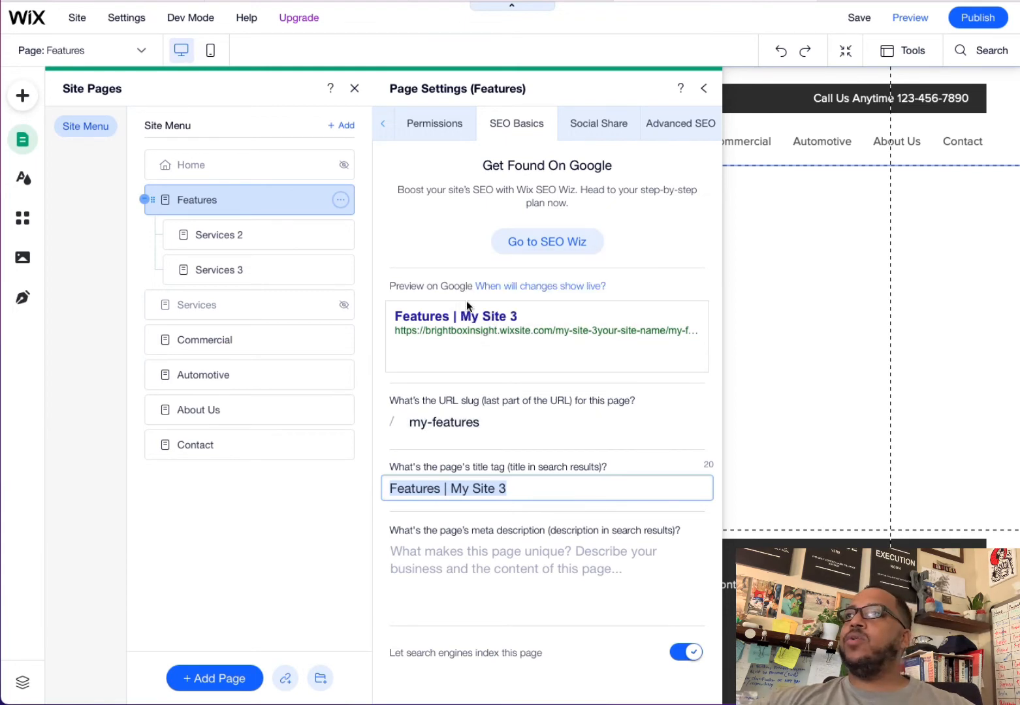
Step: Remove the site name "My Site 3" from the Features page's title tag
click(534, 484)
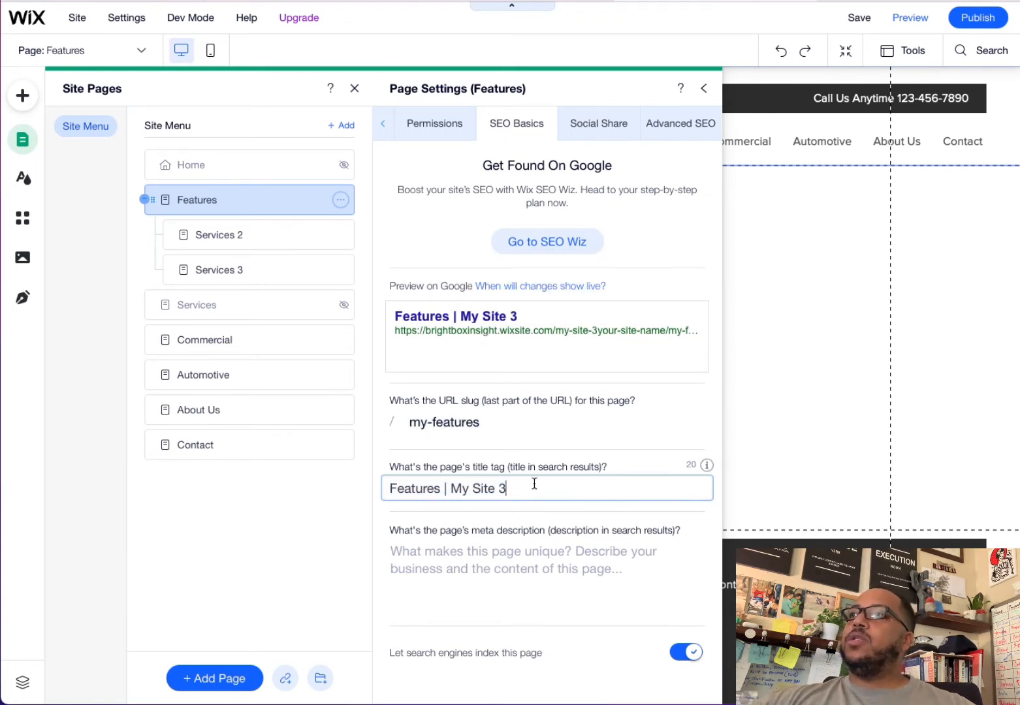
key(BackSpace)
key(BackSpace)
key(BackSpace)
key(BackSpace)
key(BackSpace)
key(BackSpace)
key(BackSpace)
key(BackSpace)
key(BackSpace)
key(BackSpace)
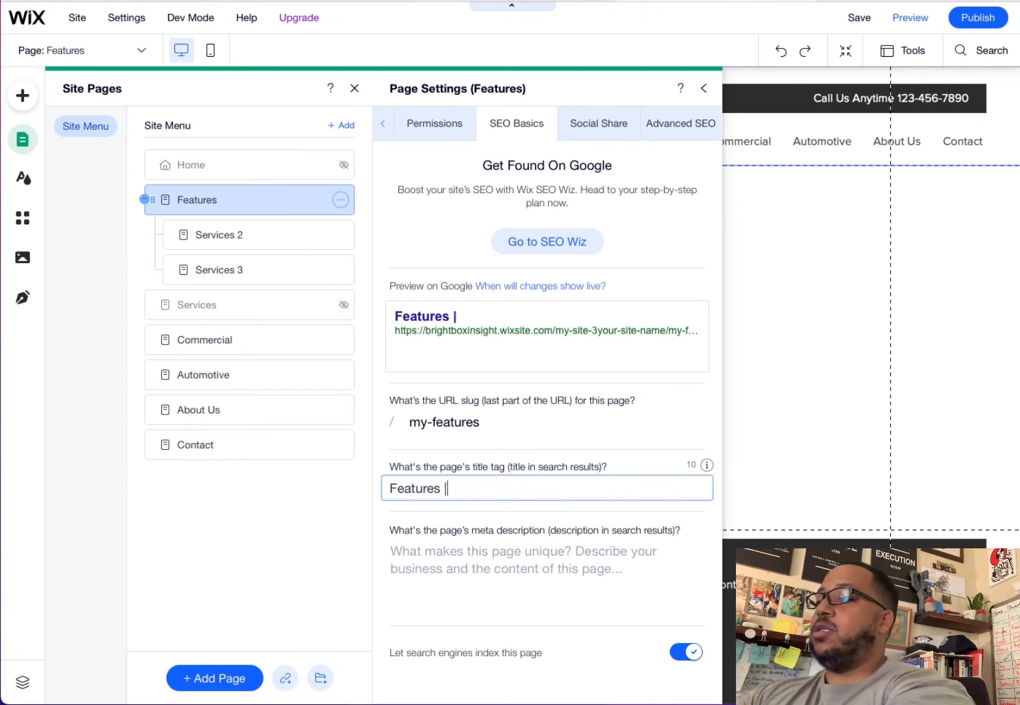
text(j Hotes)
key(BackSpace)
key(BackSpace)
key(BackSpace)
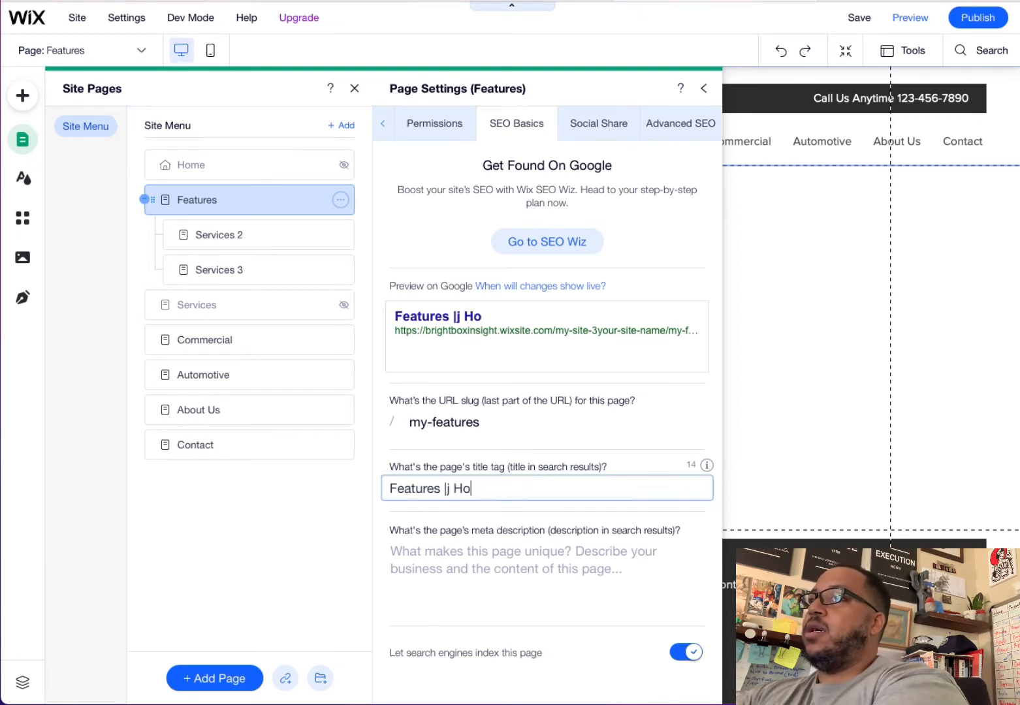
key(BackSpace)
key(BackSpace)
key(BackSpace)
key(BackSpace)
text(New)
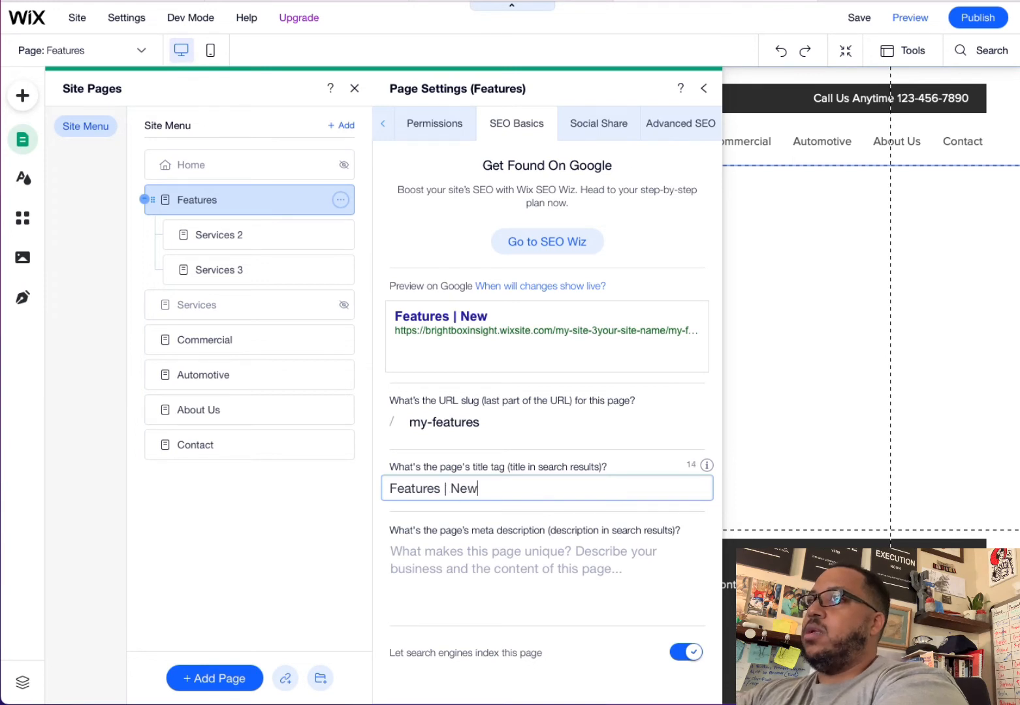
text(est Ites)
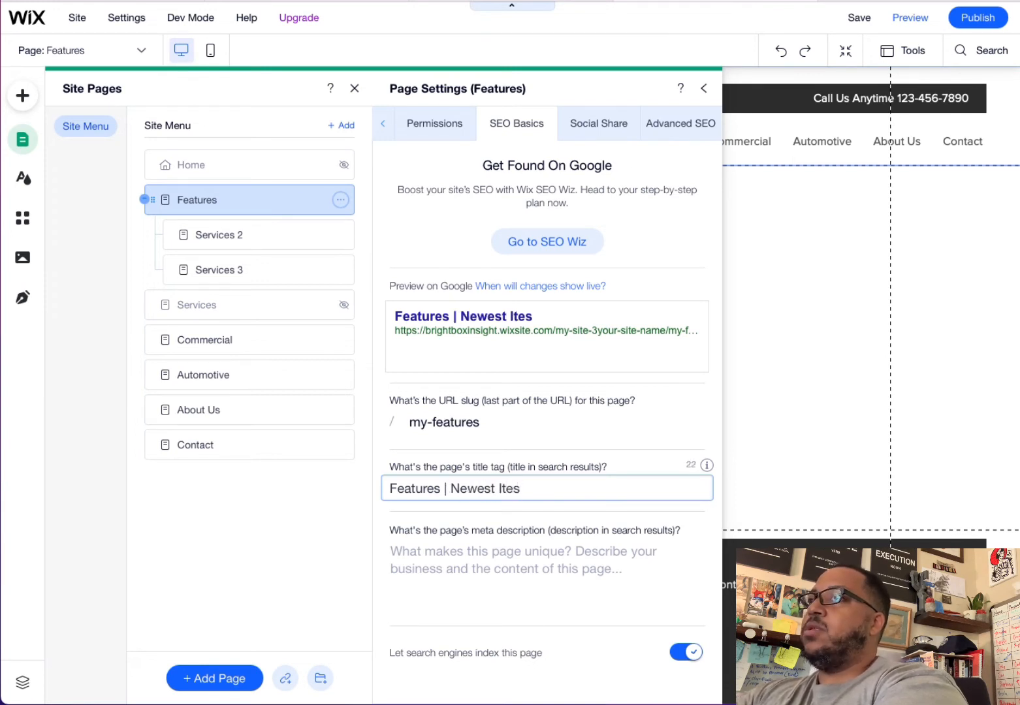
key(BackSpace)
text(ms)
key(BackSpace)
key(BackSpace)
key(BackSpace)
key(BackSpace)
key(BackSpace)
key(BackSpace)
key(BackSpace)
key(BackSpace)
key(BackSpace)
key(BackSpace)
key(BackSpace)
key(BackSpace)
key(BackSpace)
key(BackSpace)
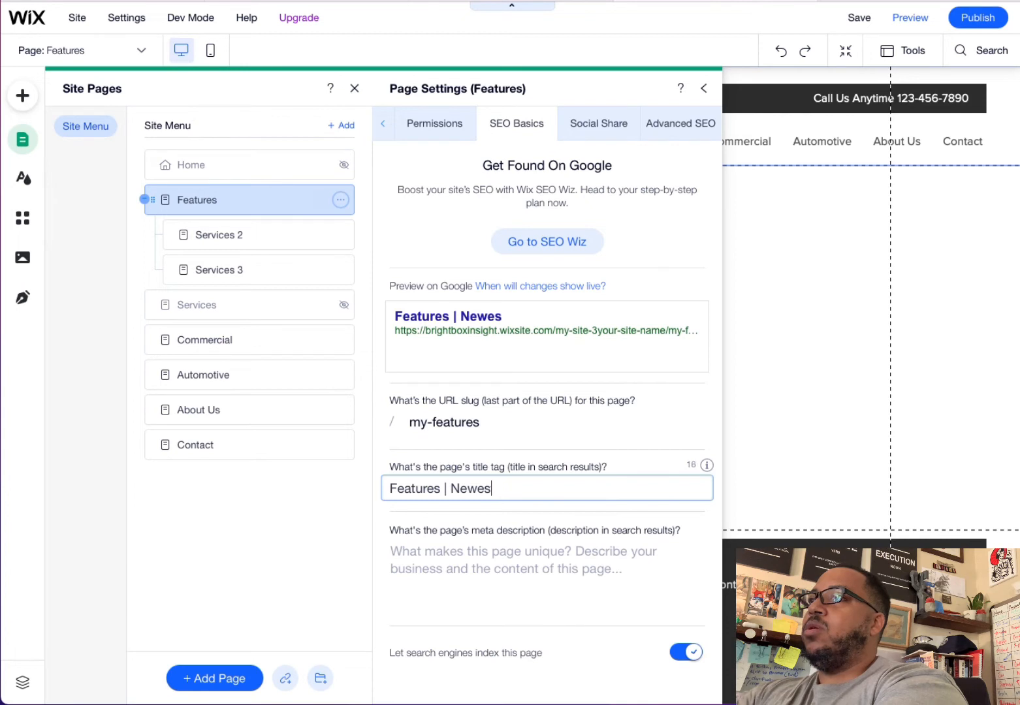
Step: Change the Features page's title tag to "Featured Services"
key(BackSpace)
key(BackSpace)
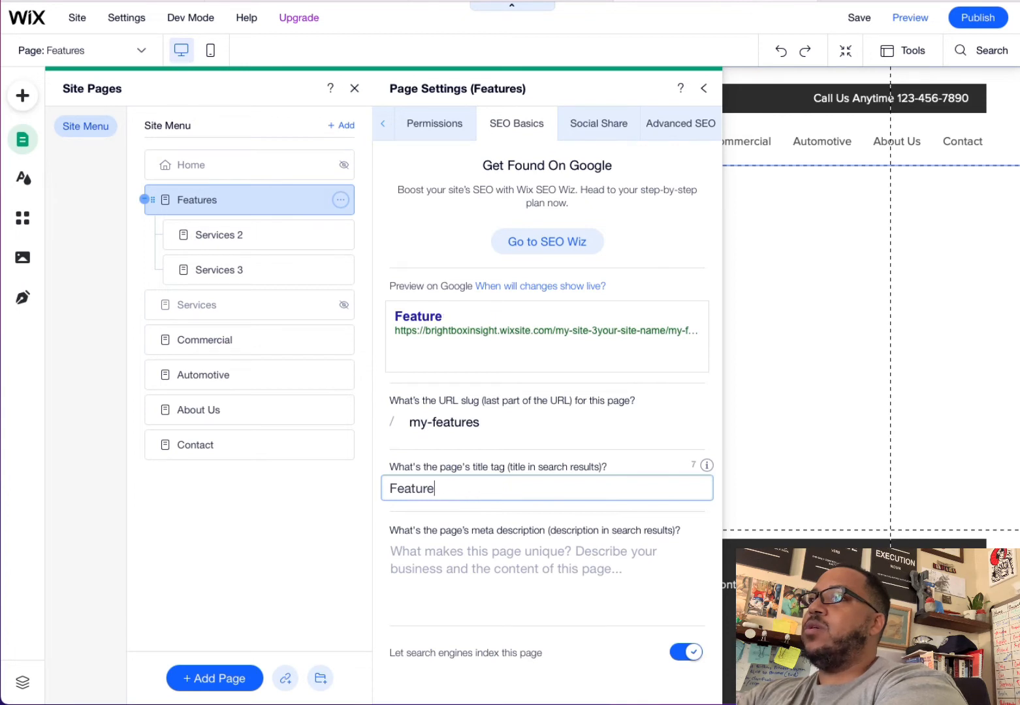
text(d Services)
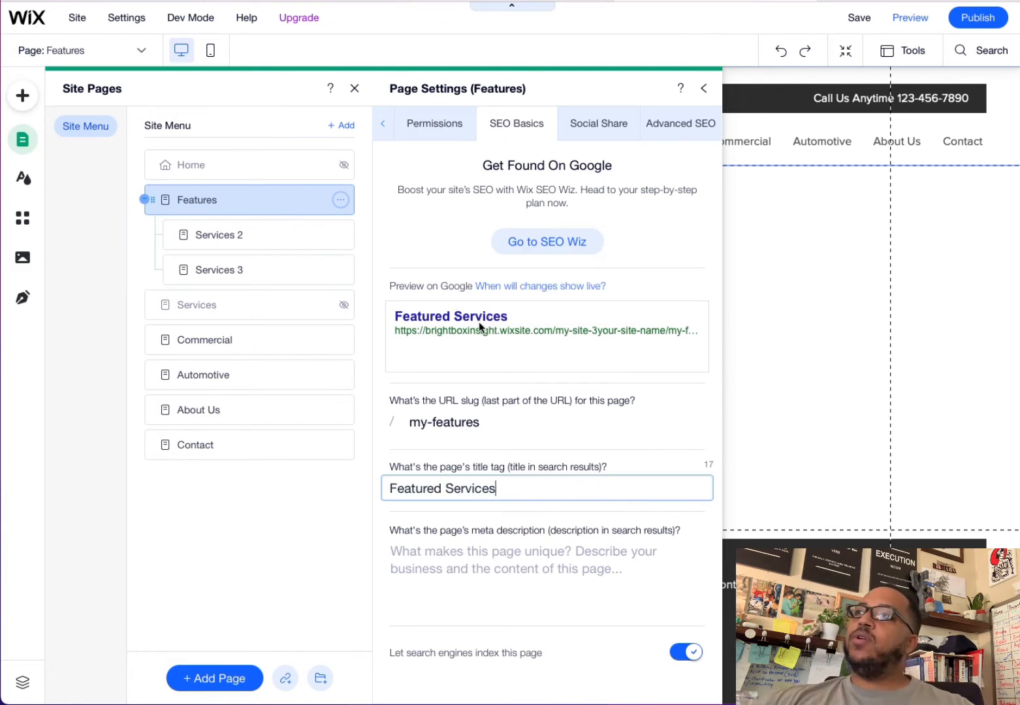
Step: Enter "The latest services for home baking goods." as the Features page's meta description
click(466, 560)
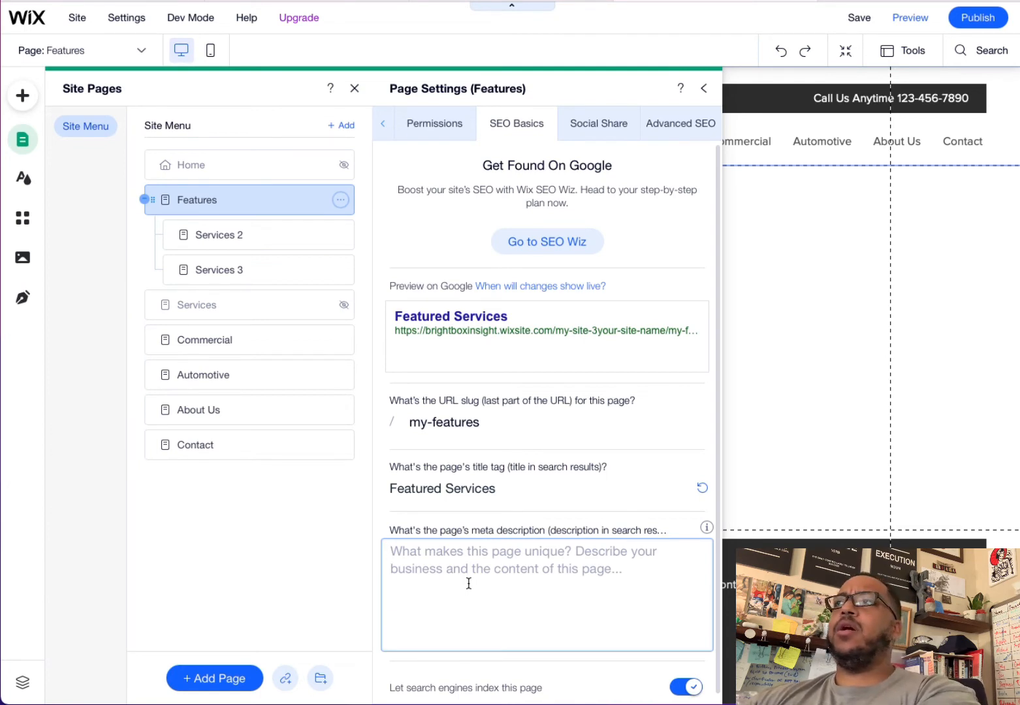
click(470, 580)
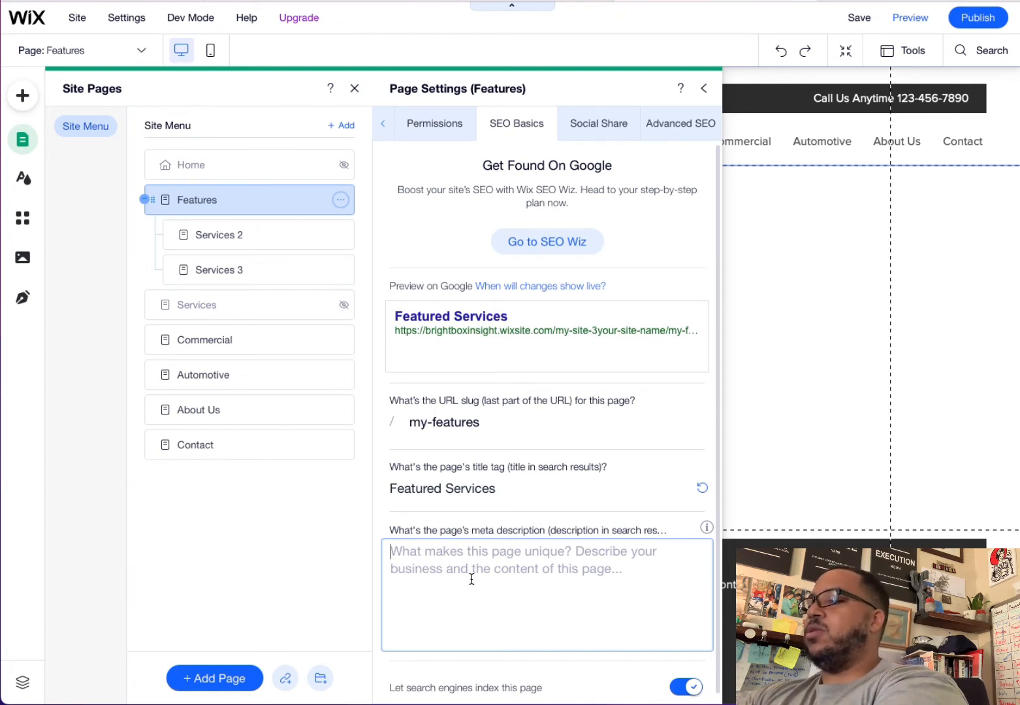
text(The la)
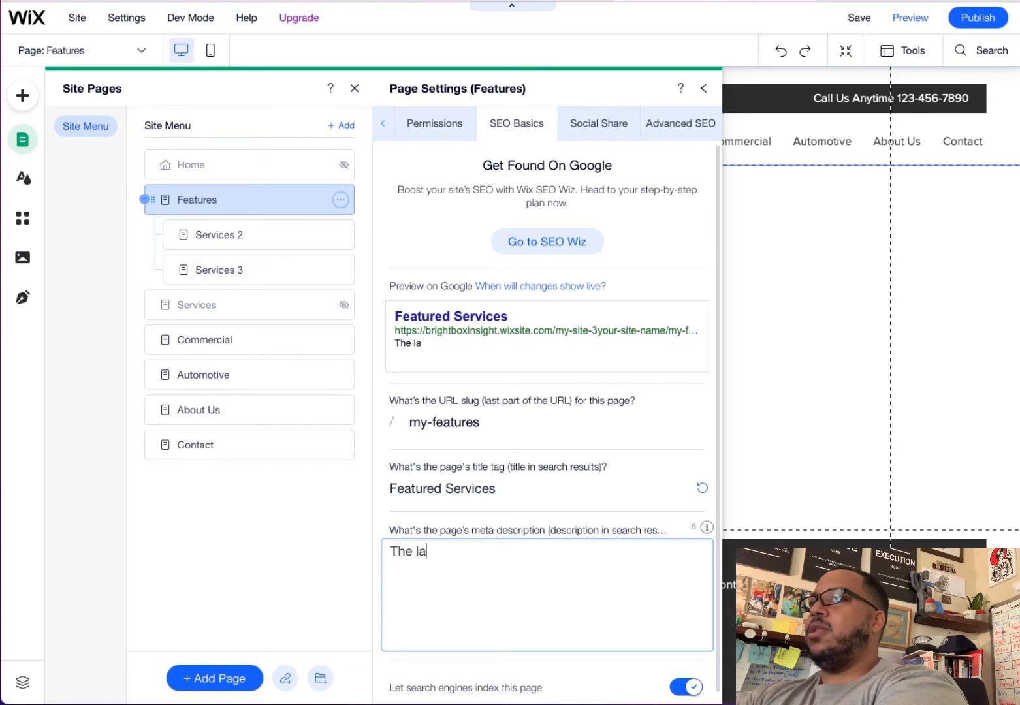
text(test s)
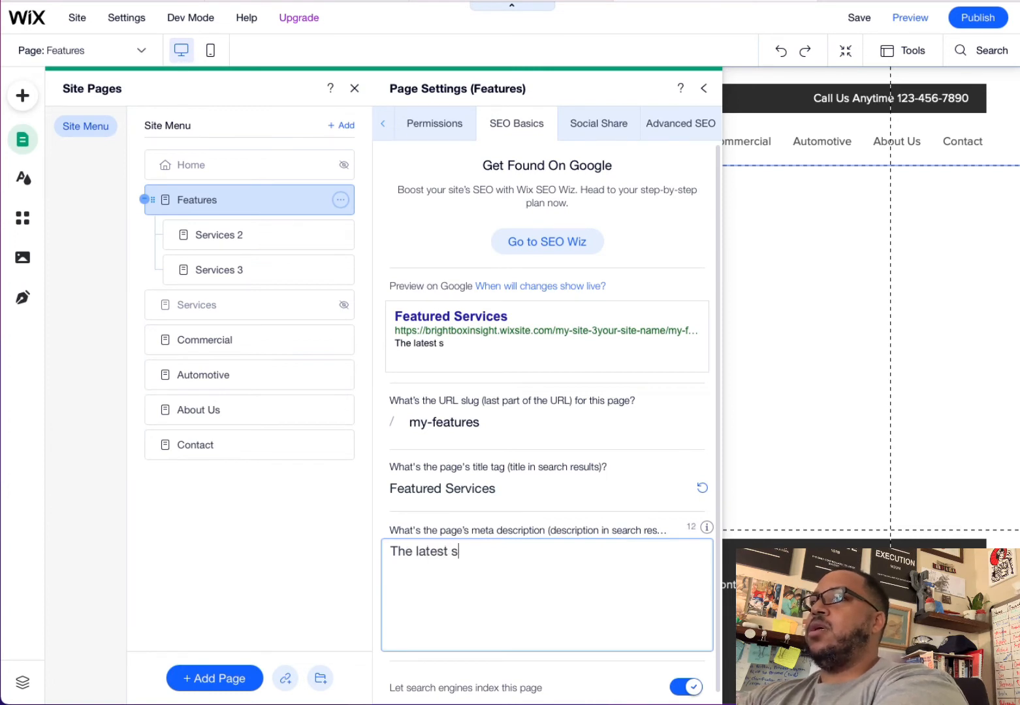
text(ervices for )
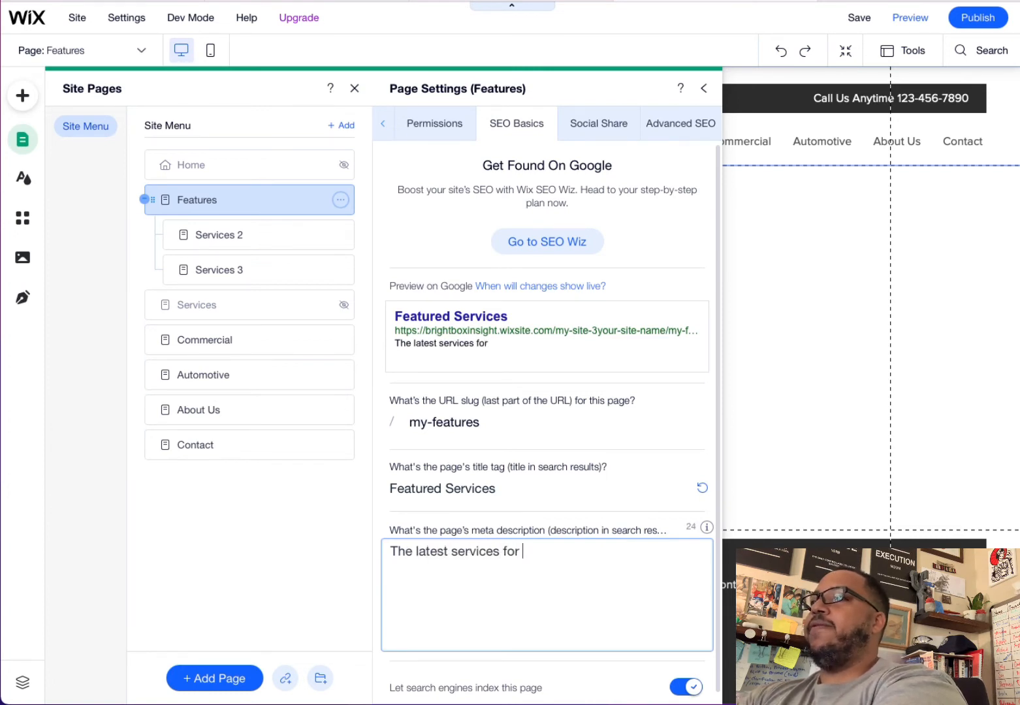
text(home ba)
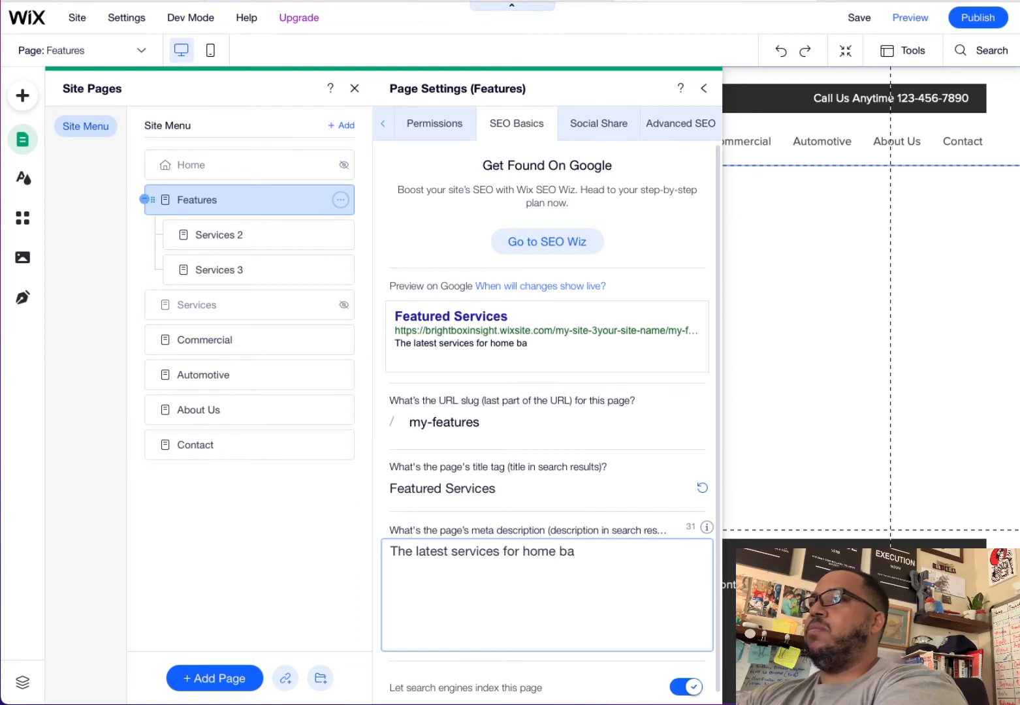
text(king goods.)
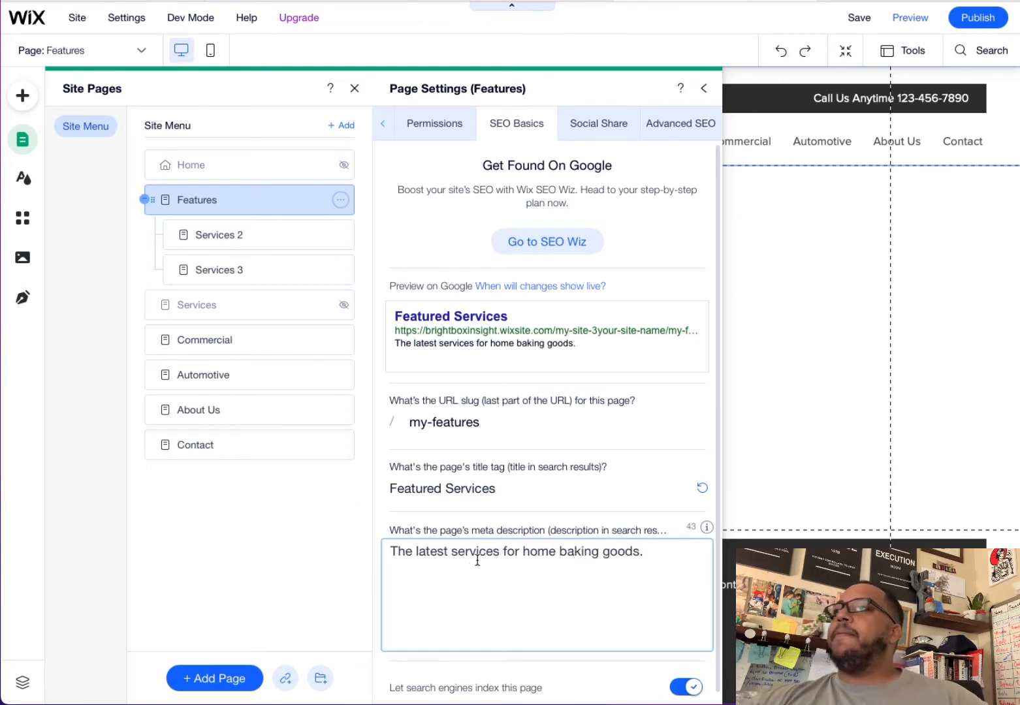
Step: Turn off search engine indexing for the Features page
scroll(506, 547, down, 1)
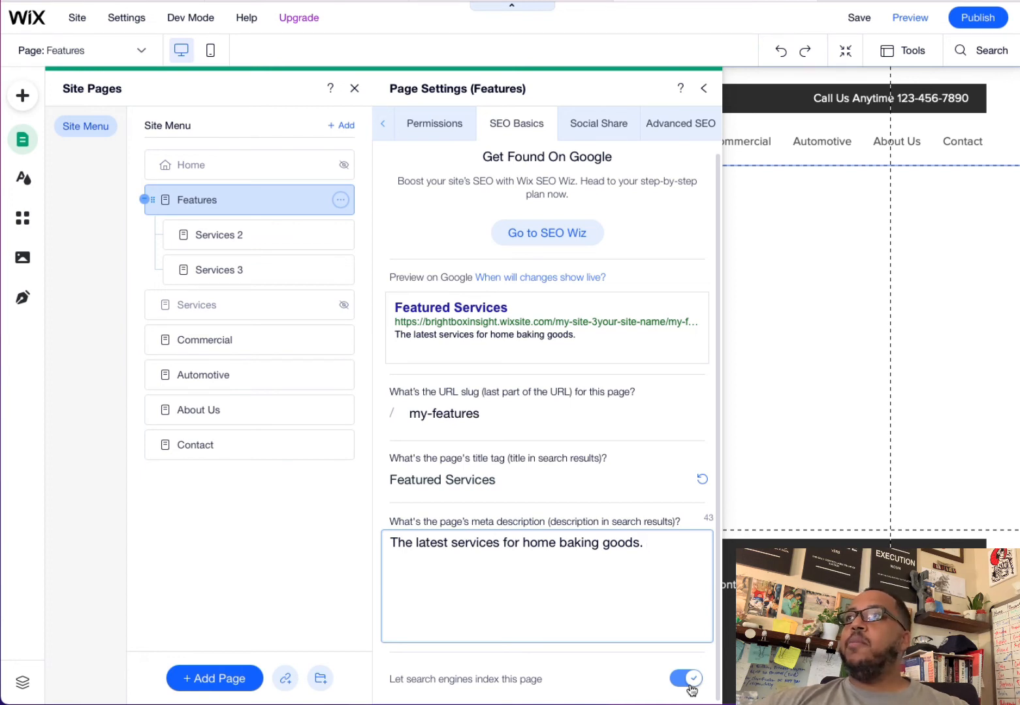
click(690, 682)
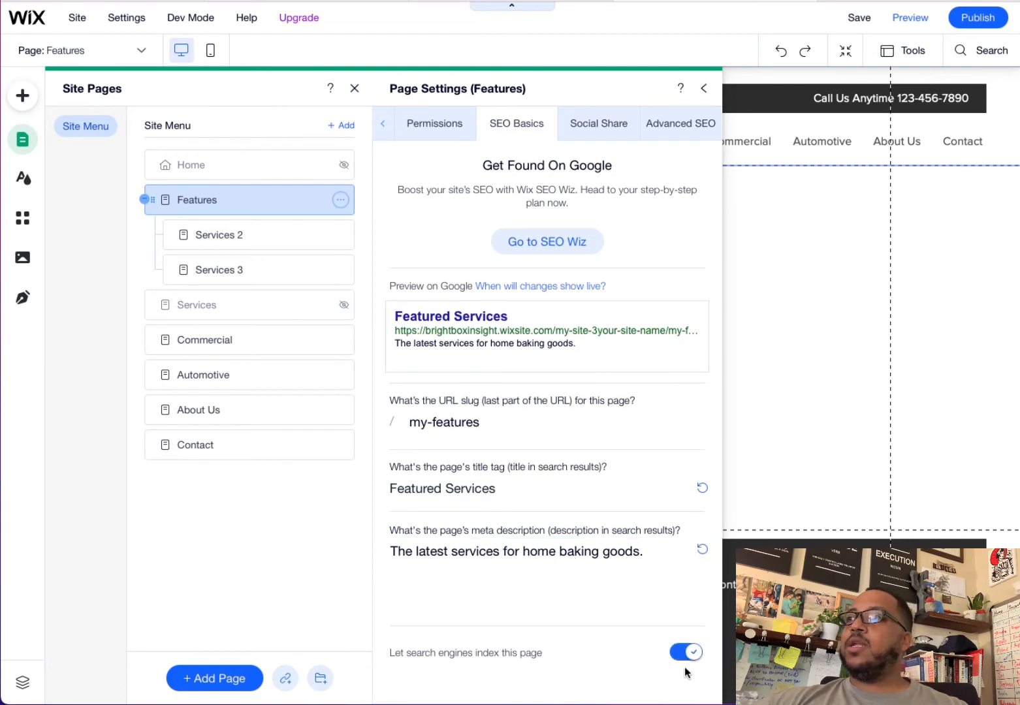
click(685, 652)
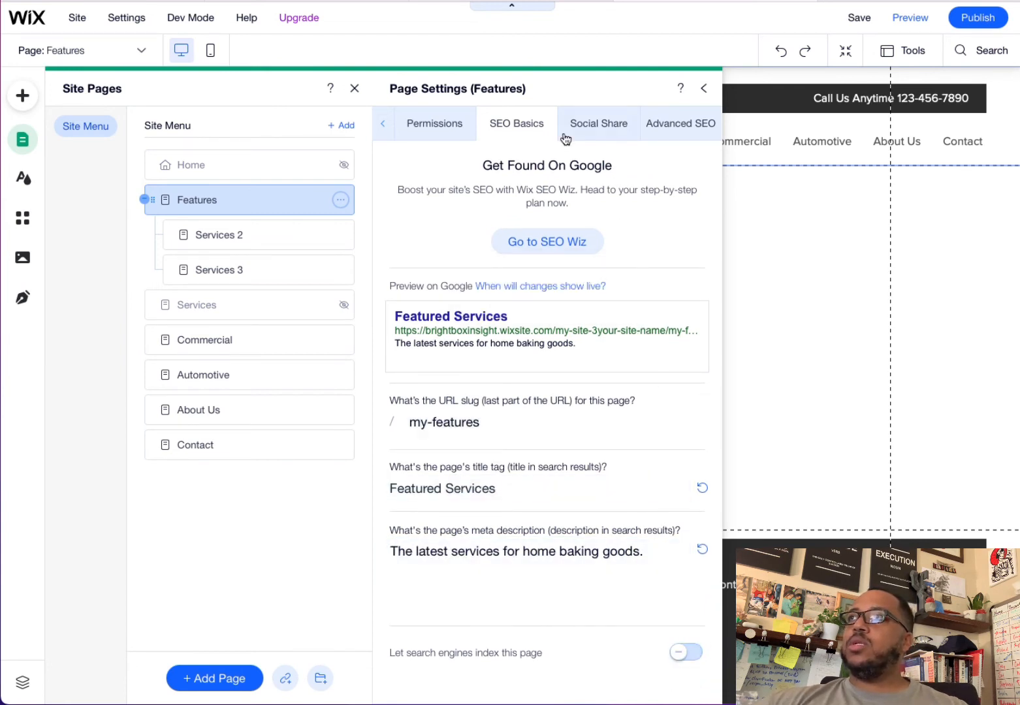
Step: Set the Features page's social share image to the Media from Wix photo of two women talking over papers
click(592, 134)
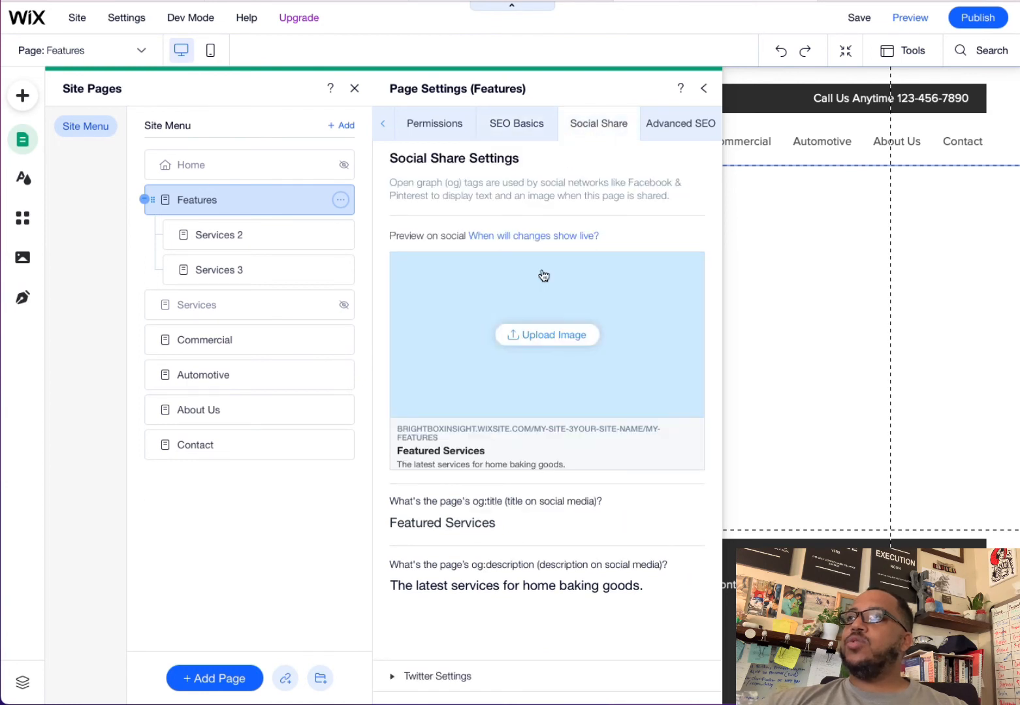
click(535, 344)
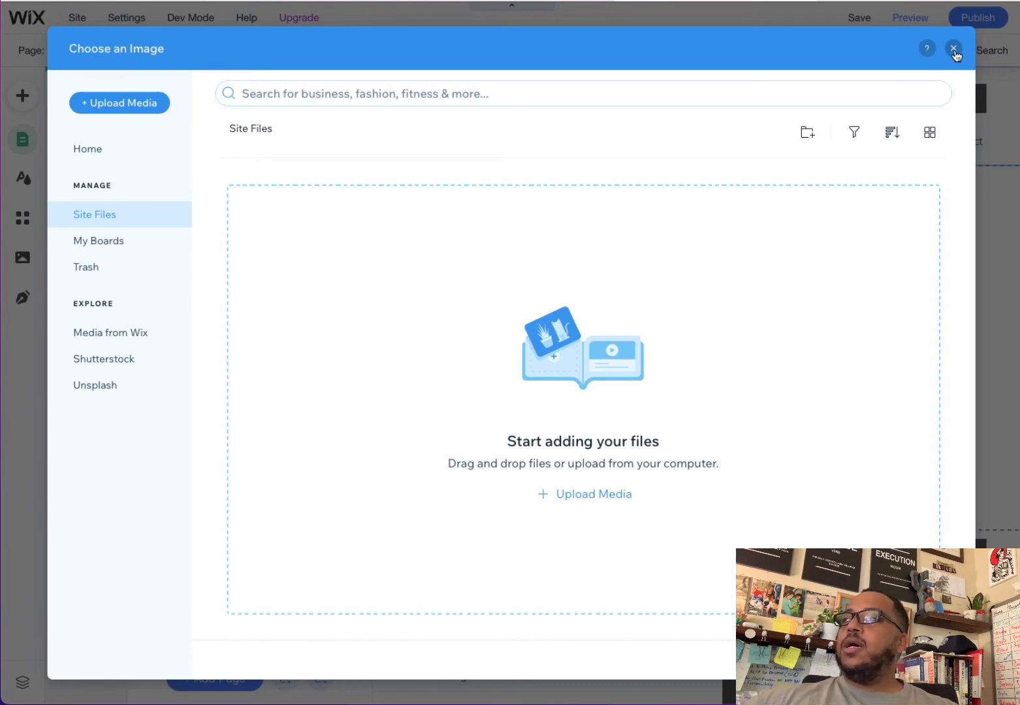
click(143, 336)
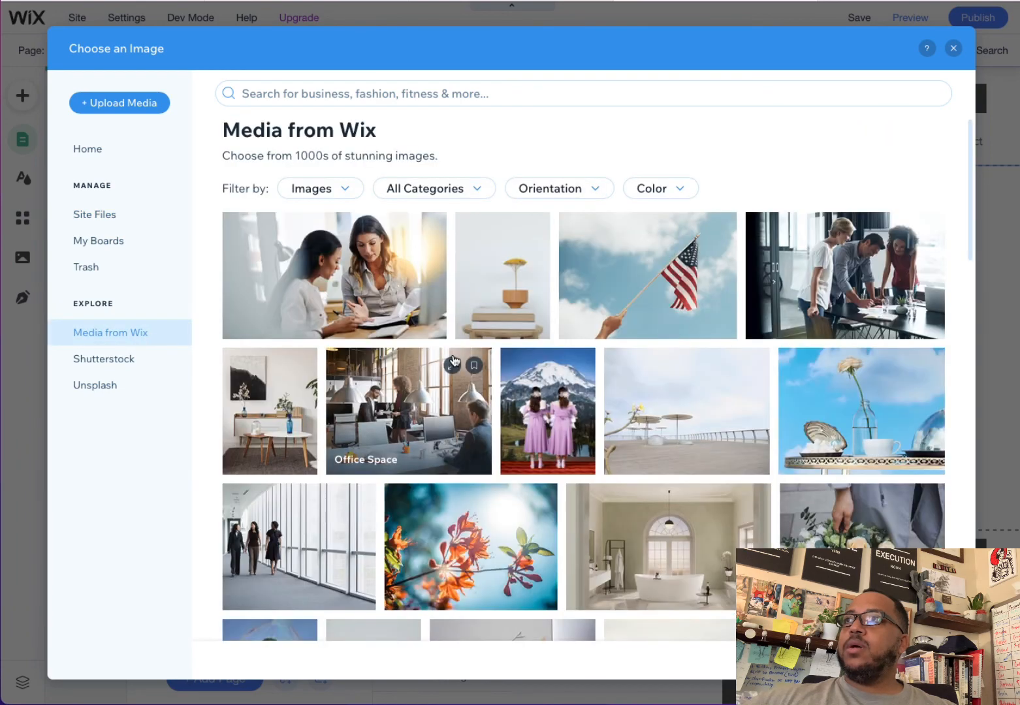
double_click(392, 274)
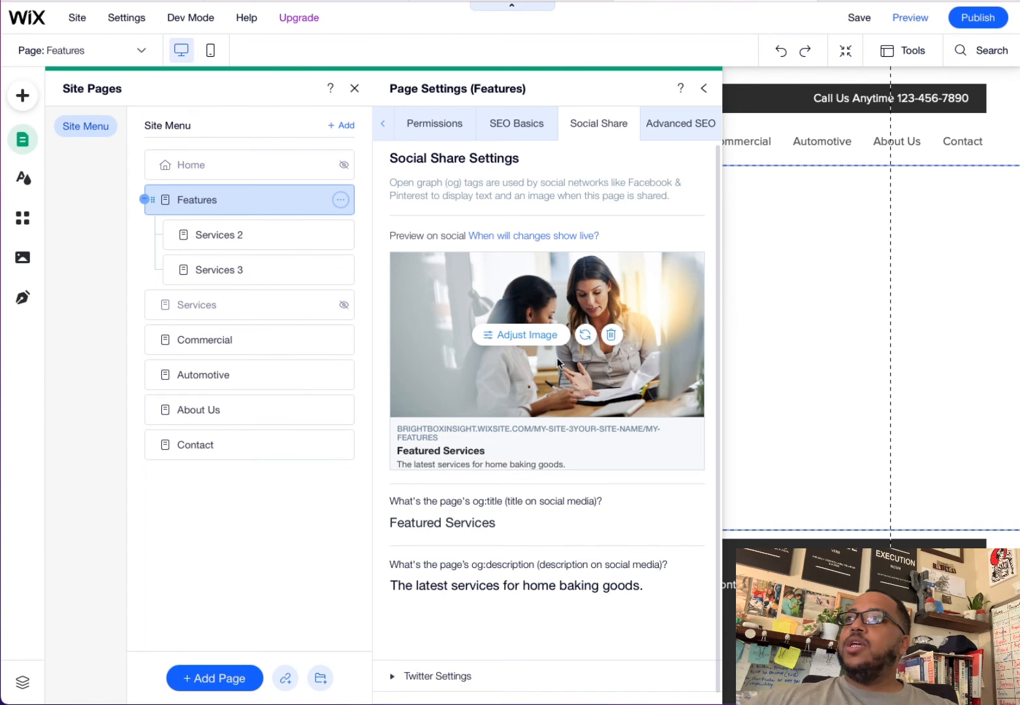
mouse_move(592, 236)
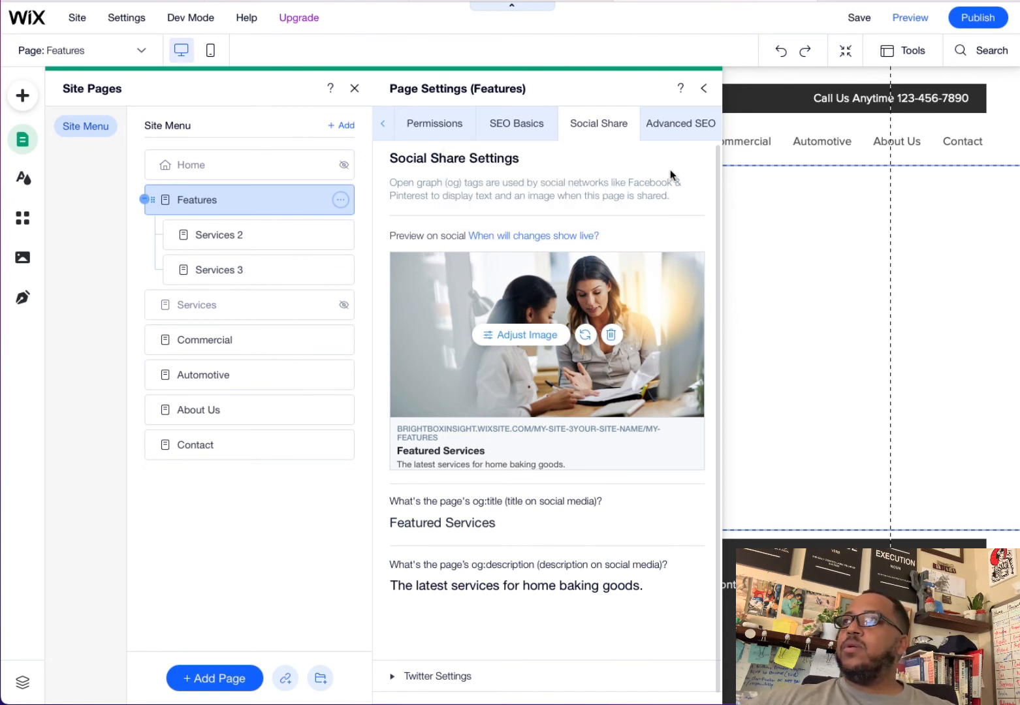
Step: View the Features page's Advanced SEO options and return to the site menu's page list
click(679, 133)
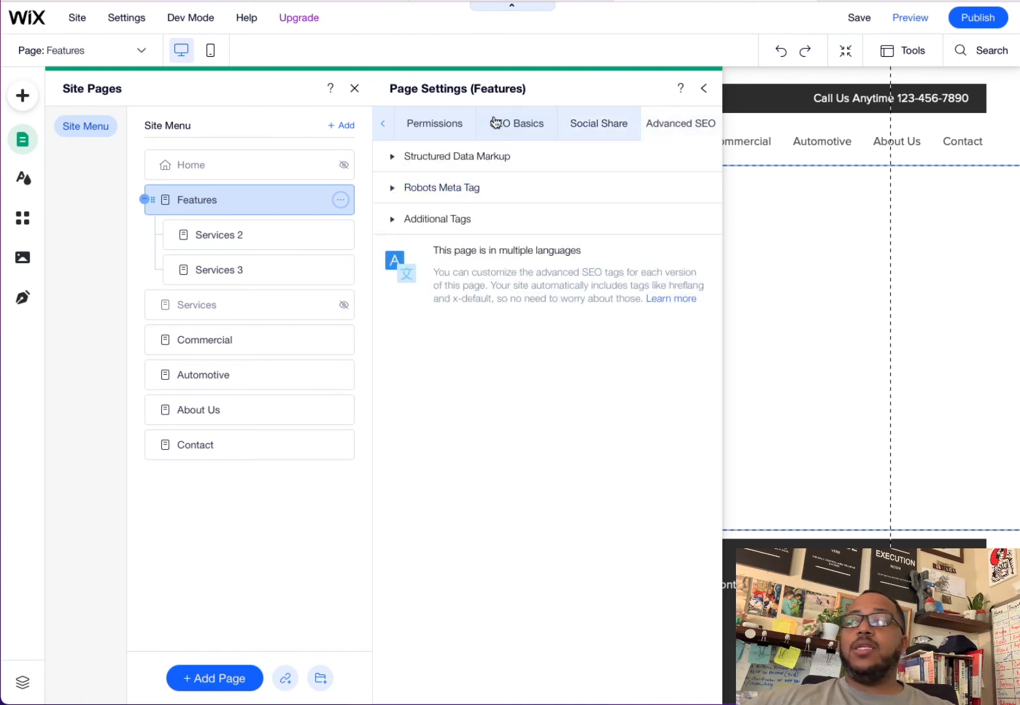
click(704, 90)
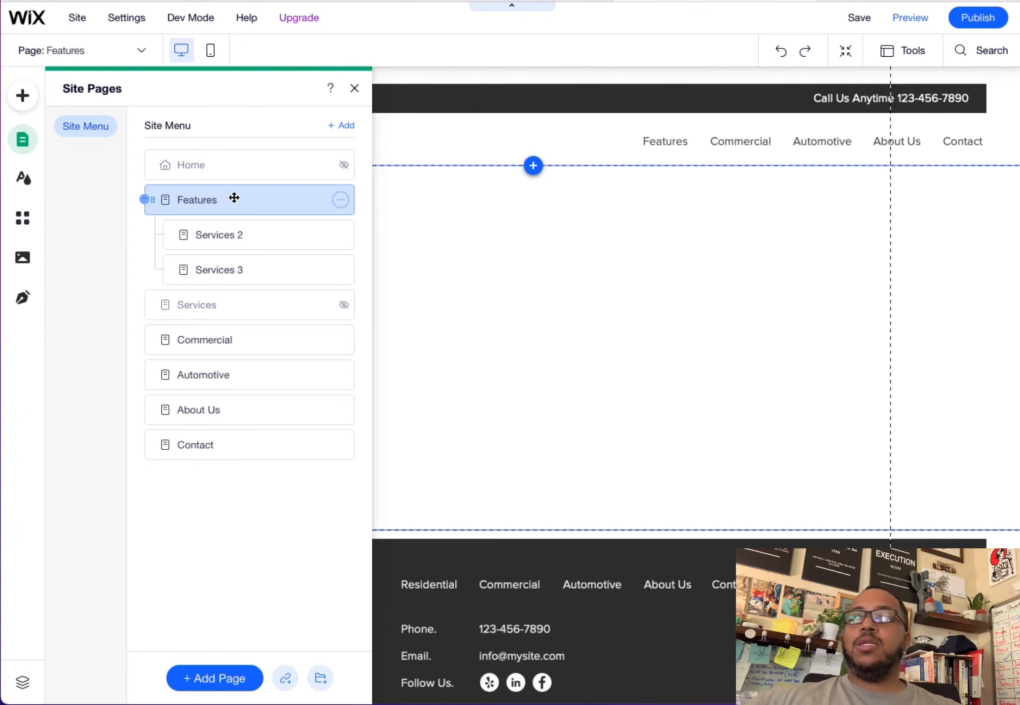
drag(228, 237, 200, 236)
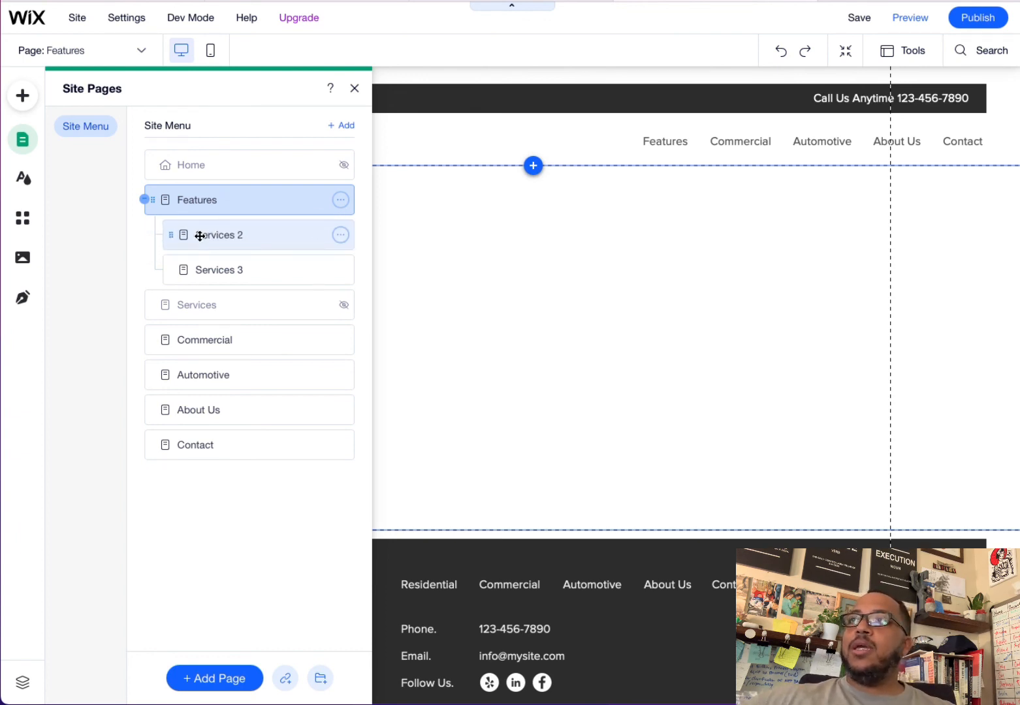